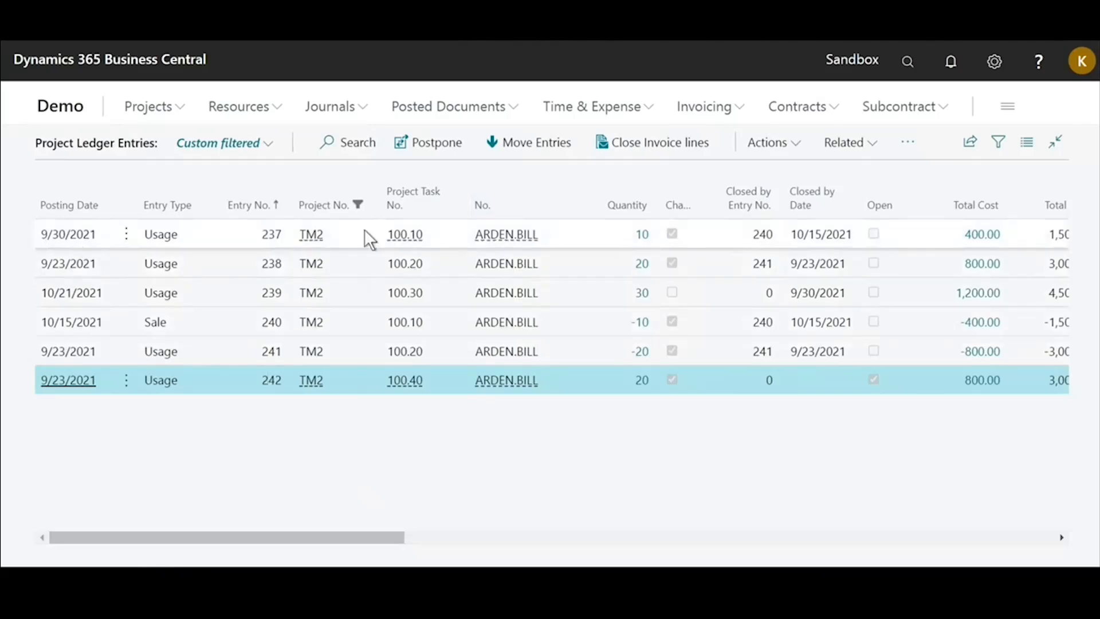
Examine project TM2's usage and sale ledger entries, comparing posting dates, quantities, closing entry numbers and closed-by dates
{"action": "left_click", "coordinate": [631, 230]}
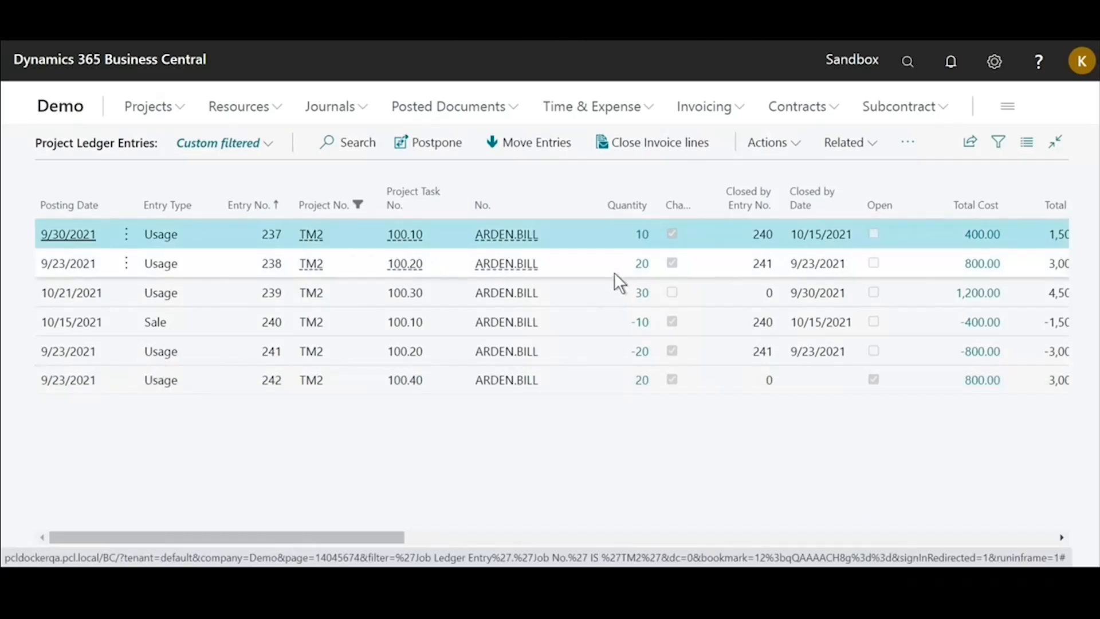
{"action": "left_click", "coordinate": [286, 208]}
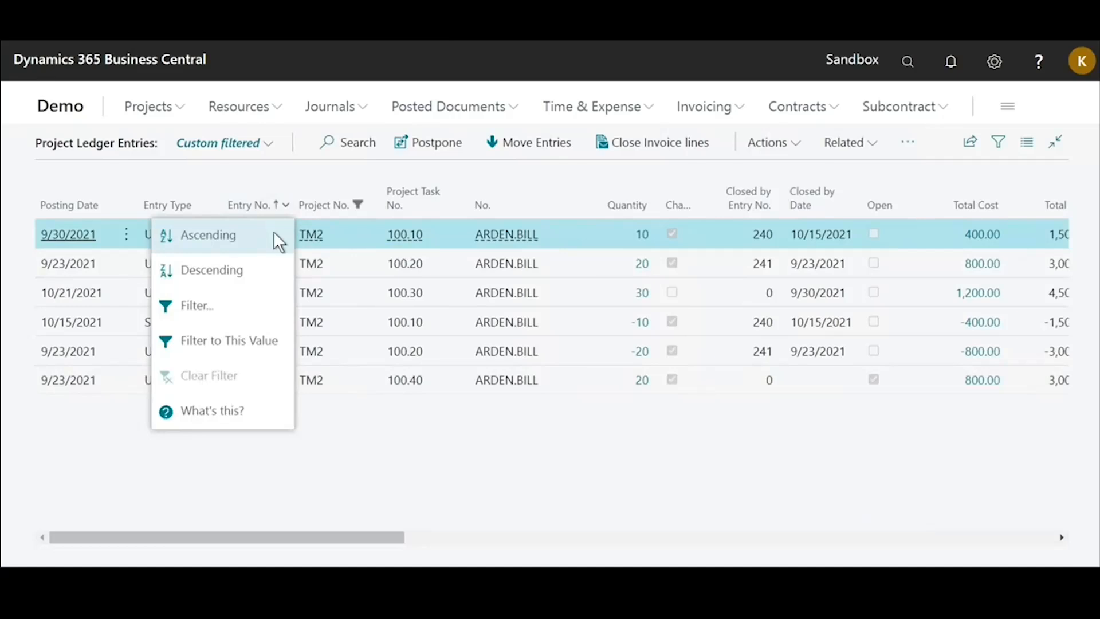
{"action": "left_click", "coordinate": [273, 232]}
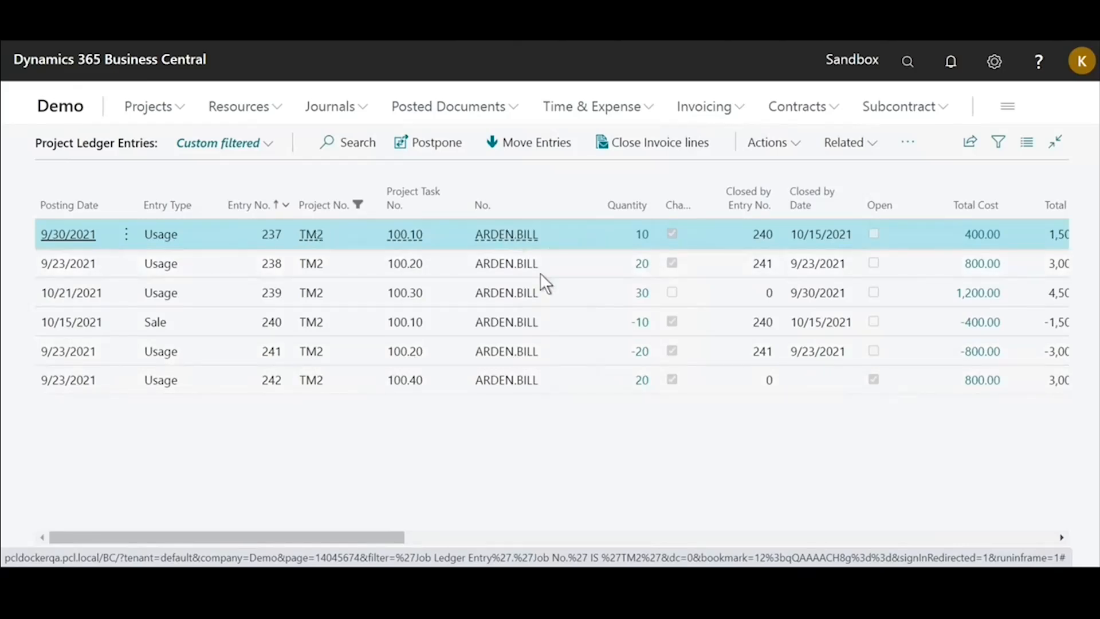
{"action": "left_click", "coordinate": [558, 298]}
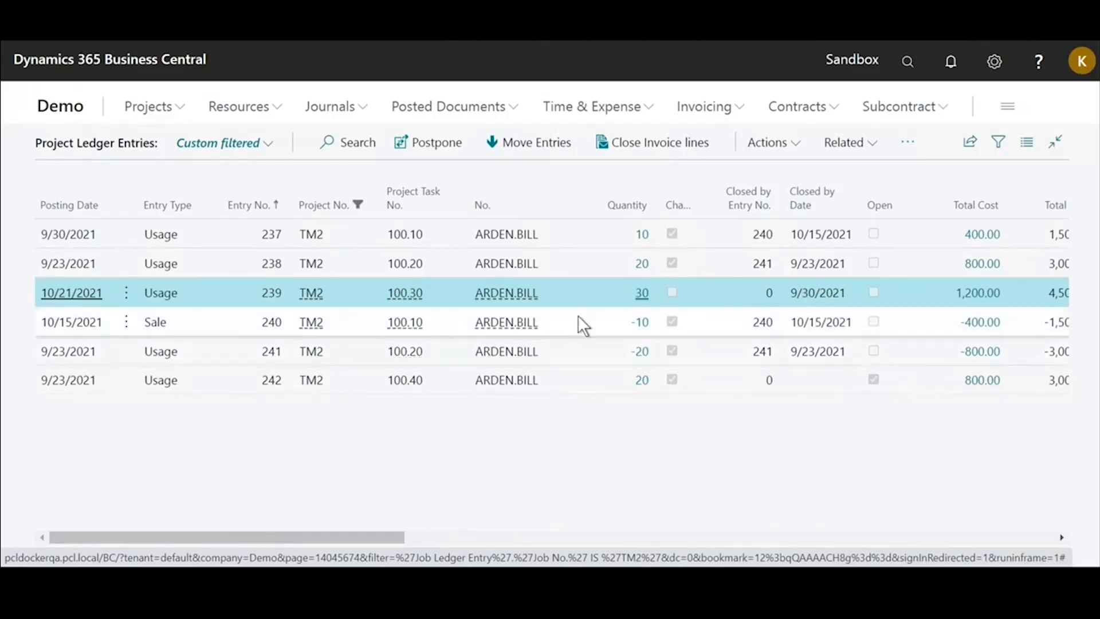
{"action": "left_click", "coordinate": [575, 231]}
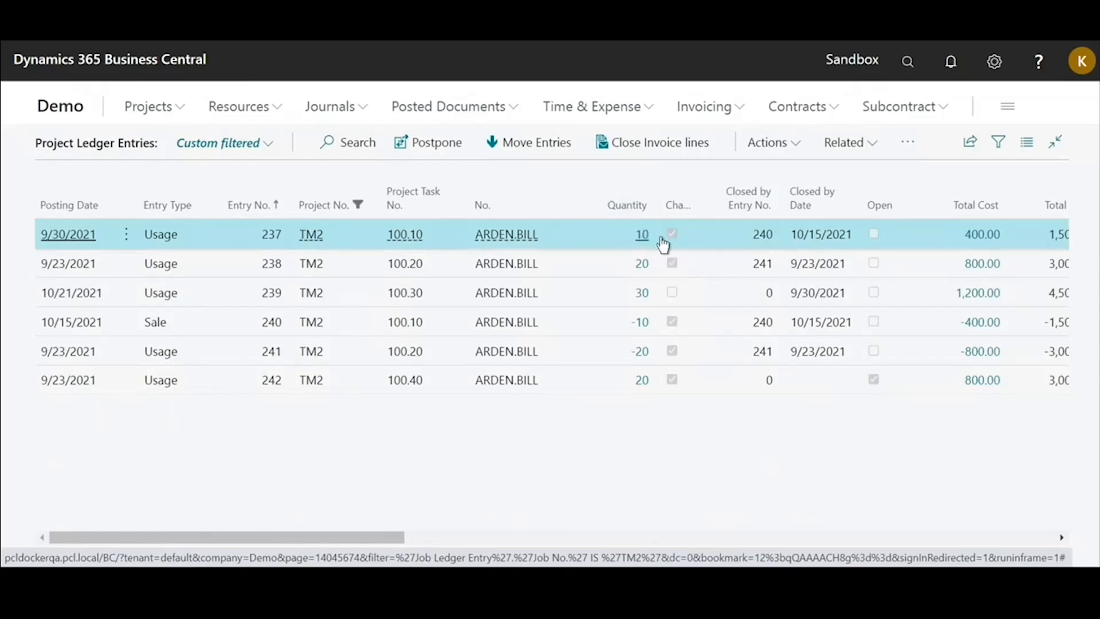
{"action": "left_click", "coordinate": [593, 321]}
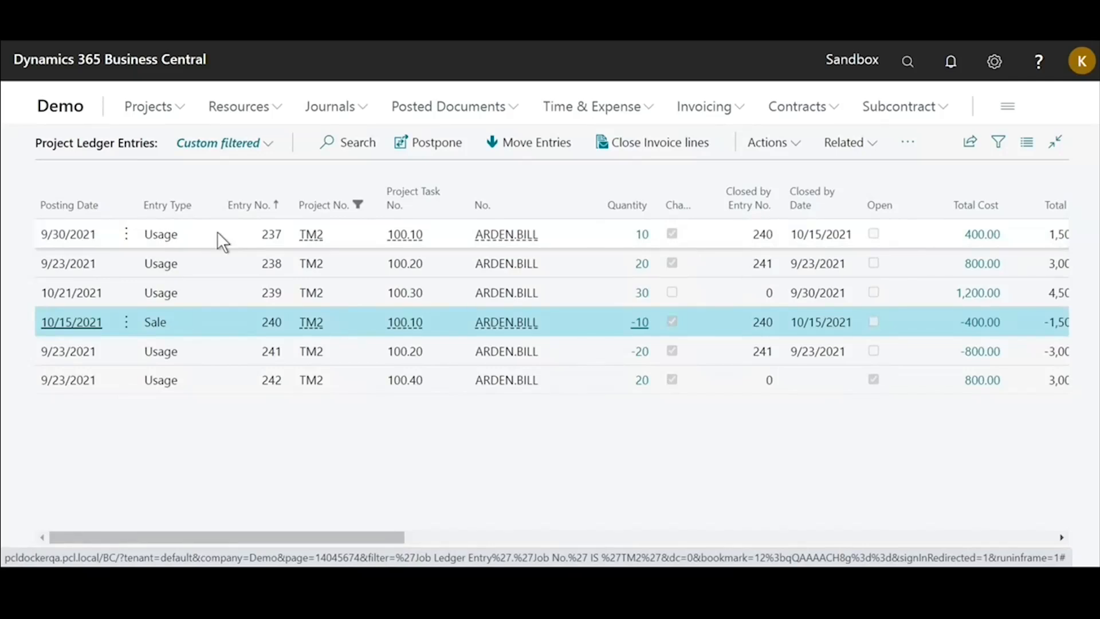
{"action": "left_click", "coordinate": [98, 232]}
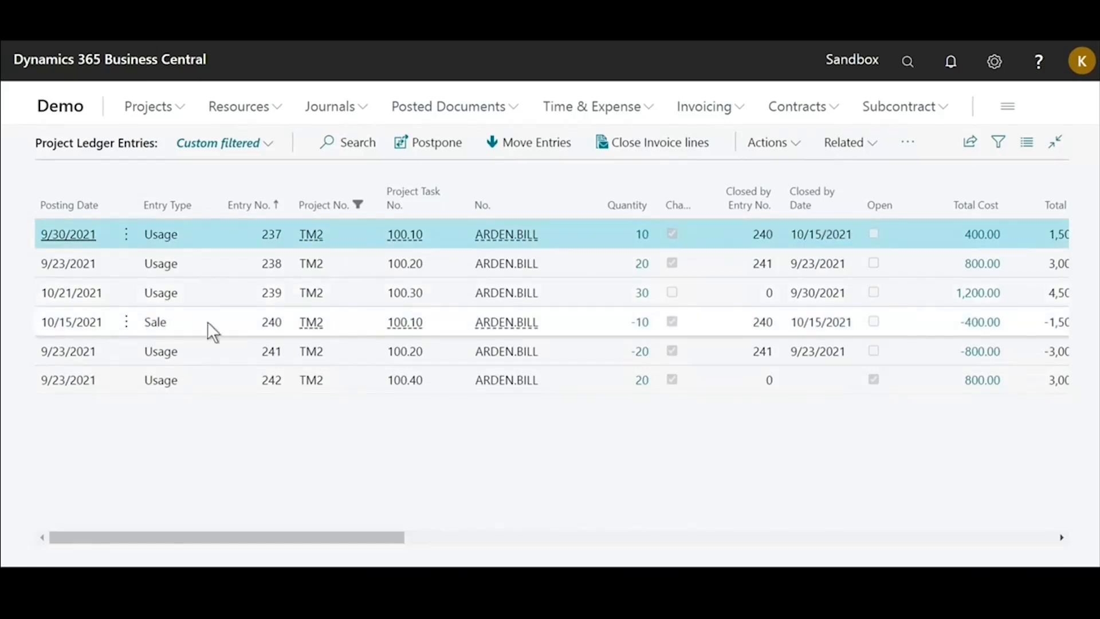
{"action": "left_click", "coordinate": [109, 324]}
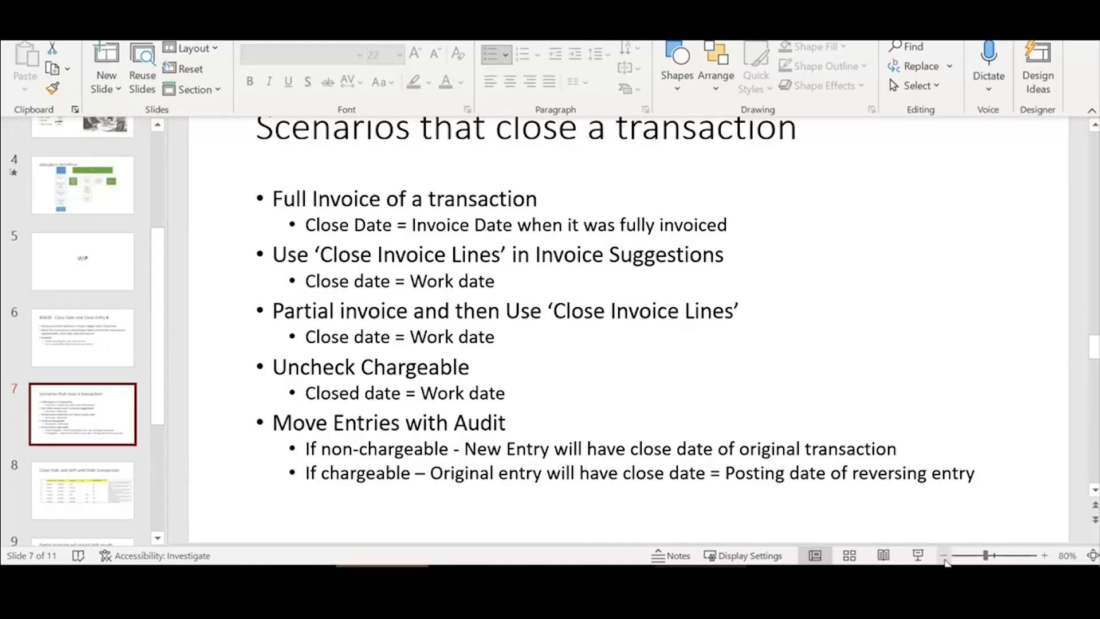
Switch to PowerPoint and bring up slide 9 about partial invoicing impacting WIP results, with the slide view at 70%
{"action": "left_click", "coordinate": [943, 555]}
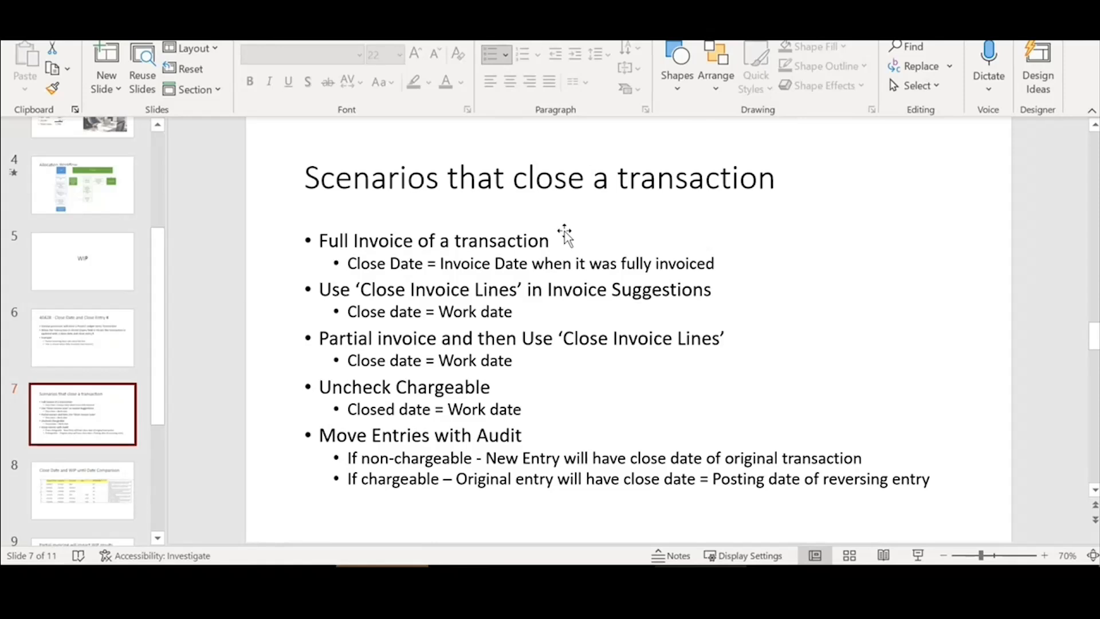
{"action": "left_click_drag", "start_coordinate": [156, 410], "coordinate": [159, 476]}
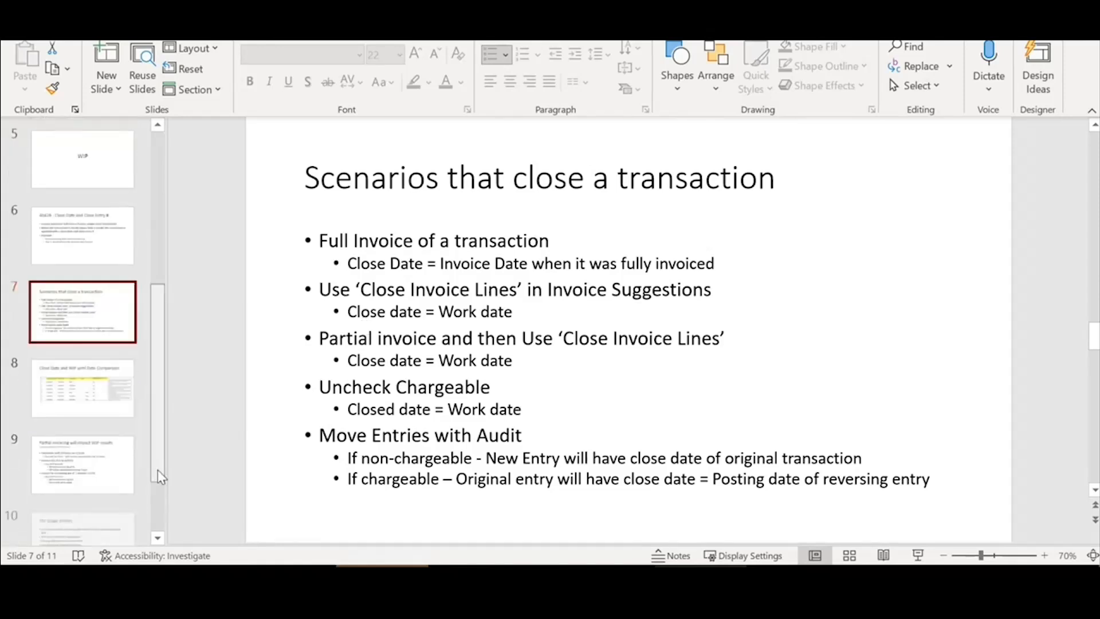
{"action": "left_click", "coordinate": [109, 427]}
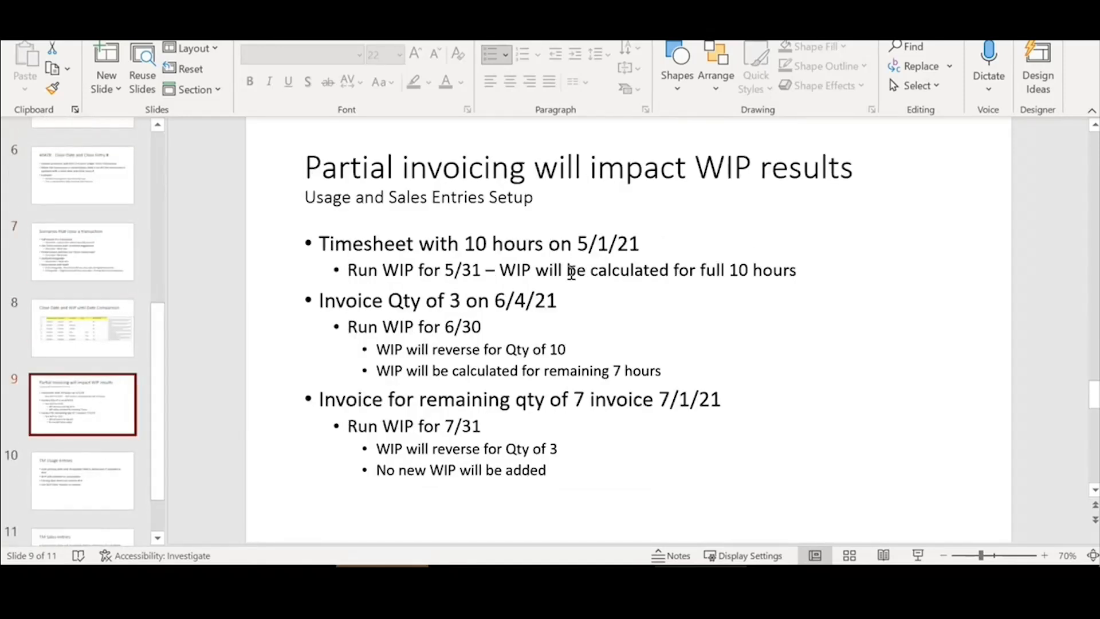
{"action": "left_click", "coordinate": [565, 197]}
{"action": "left_click", "coordinate": [848, 336]}
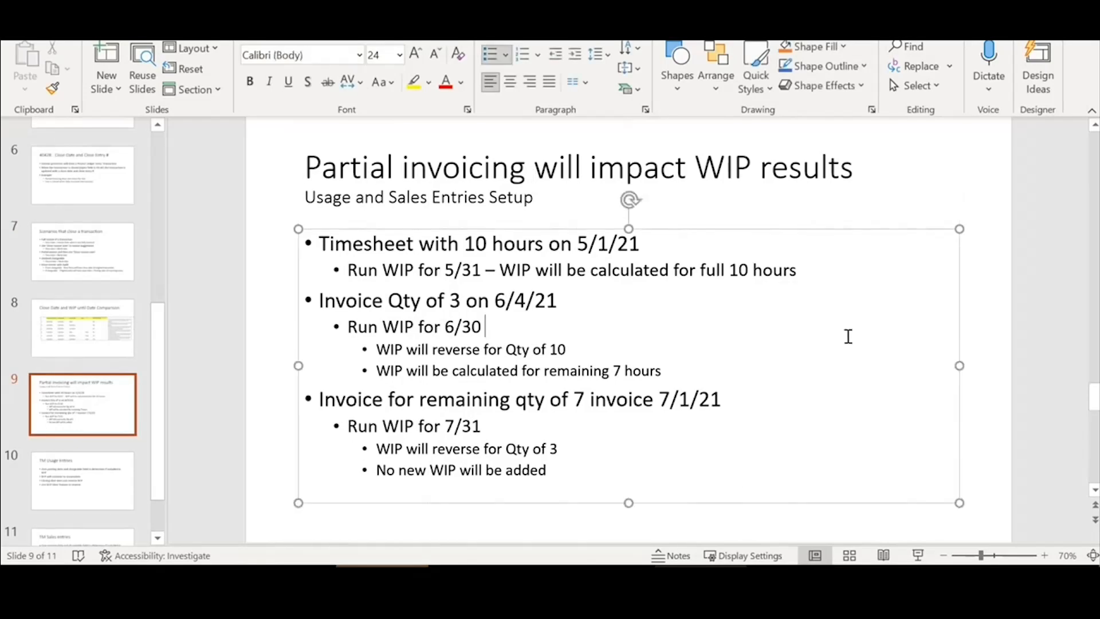
{"action": "left_click", "coordinate": [1000, 274]}
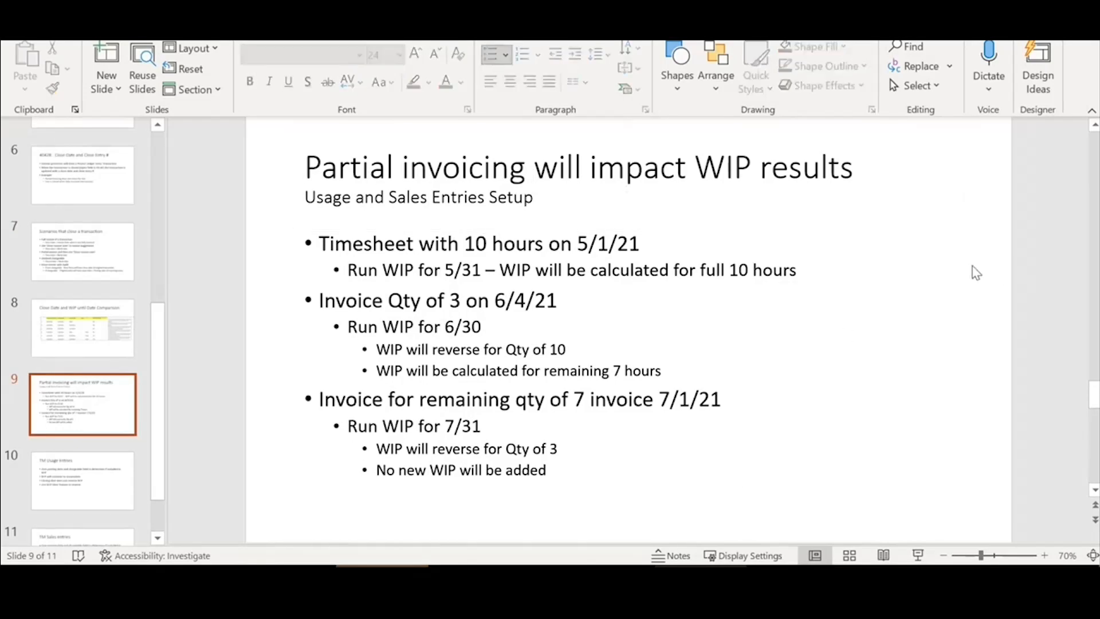
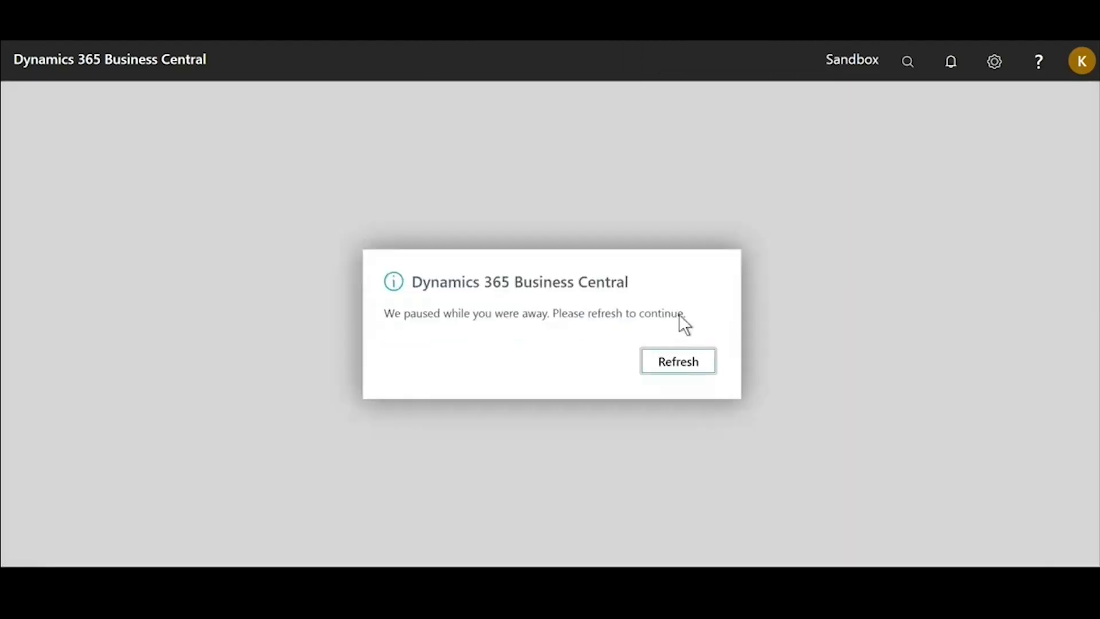
Switch to Business Central, refresh the paused session, search project WIPTM1's ledger entries for "ar" and review their total prices
{"action": "left_click", "coordinate": [698, 362]}
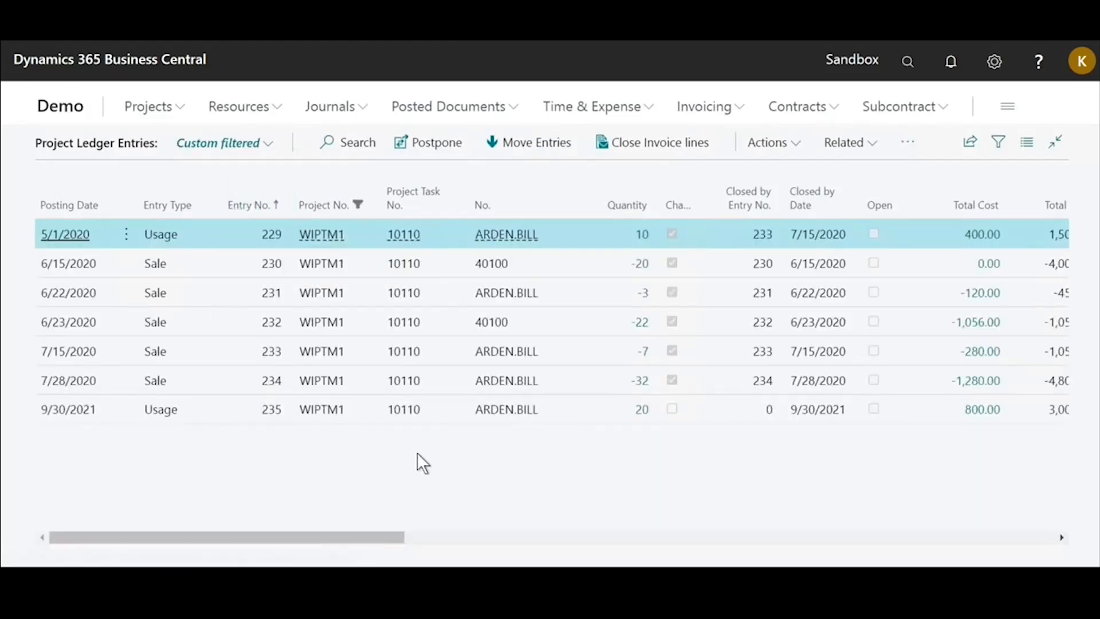
{"action": "left_click", "coordinate": [357, 145]}
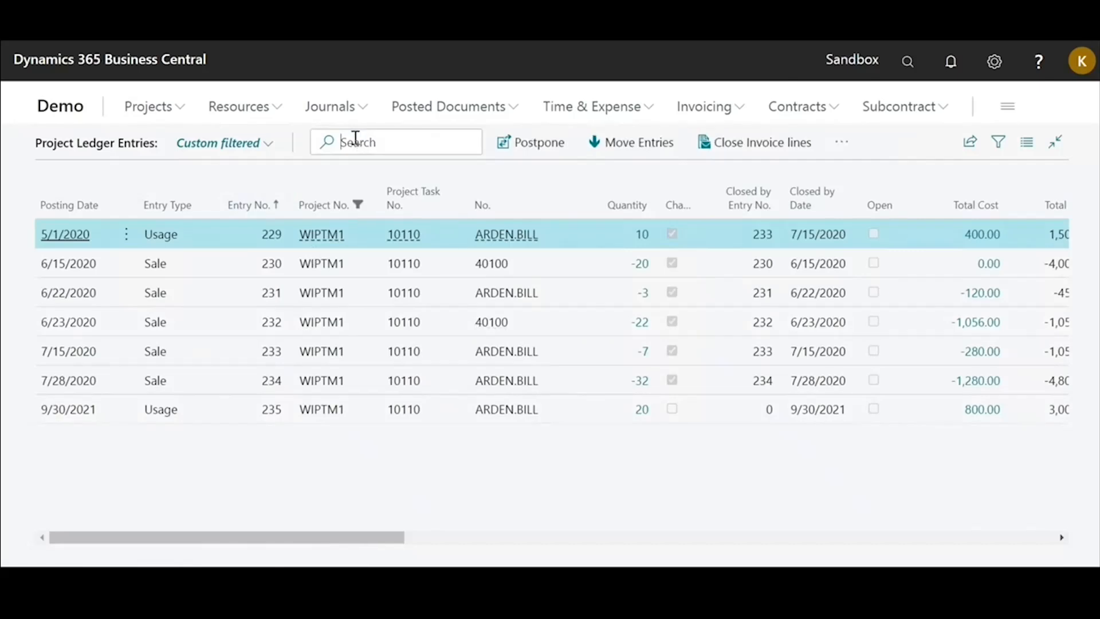
{"action": "type", "text": "ar"}
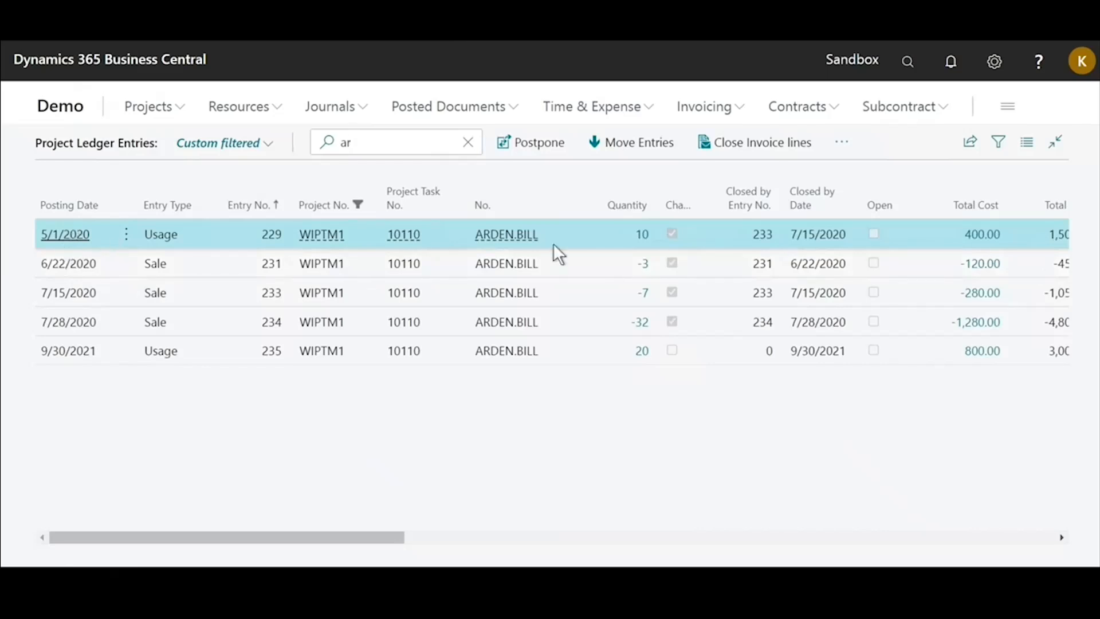
{"action": "left_click_drag", "start_coordinate": [394, 538], "coordinate": [515, 538]}
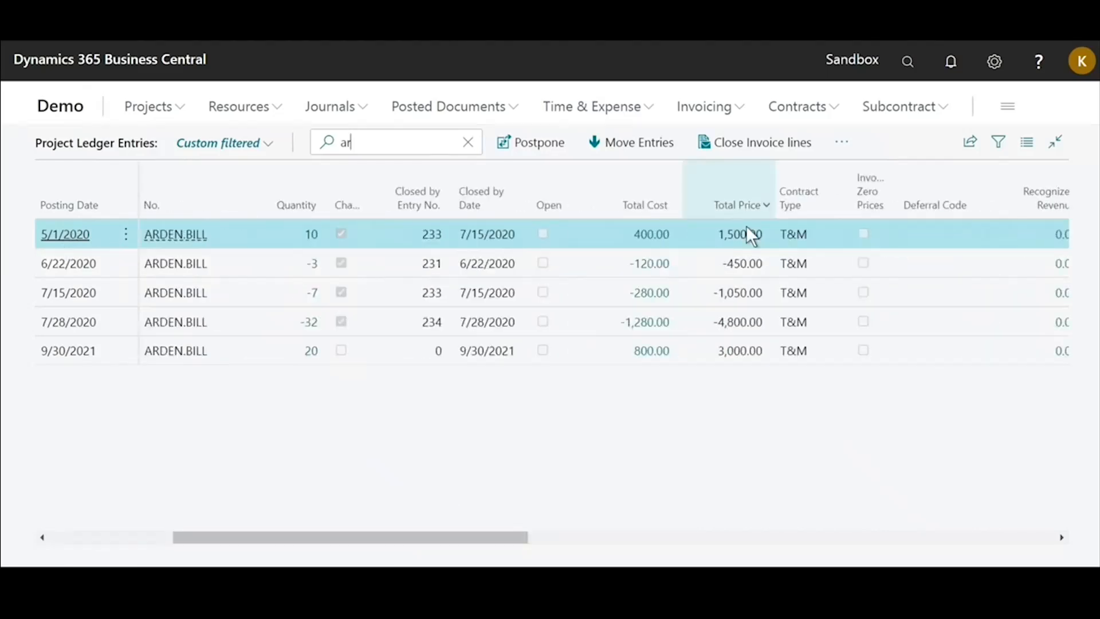
{"action": "left_click_drag", "start_coordinate": [503, 538], "coordinate": [372, 537]}
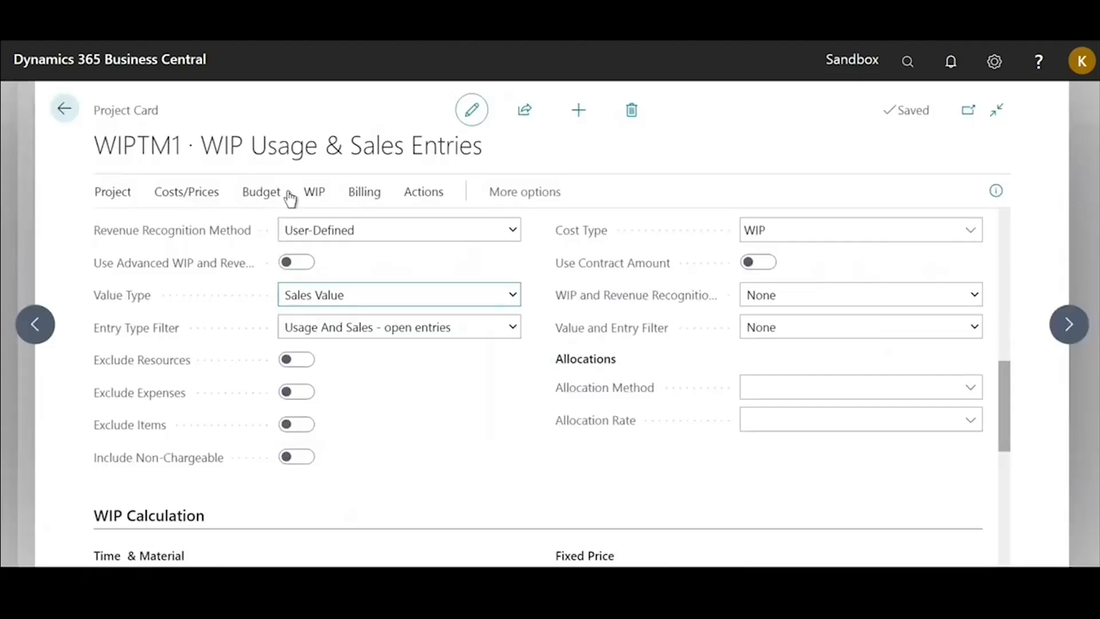
Calculate WIP for project WIPTM1 with both the posting date and the calculate-until date set to 5/31/2020
{"action": "left_click", "coordinate": [319, 193]}
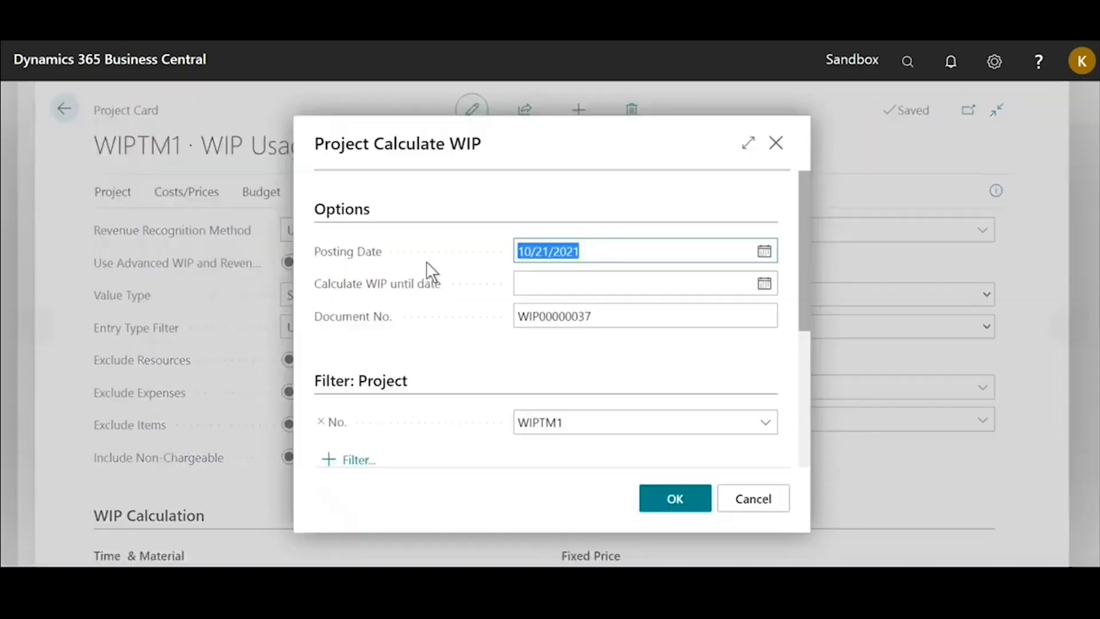
{"action": "type", "text": "0"}
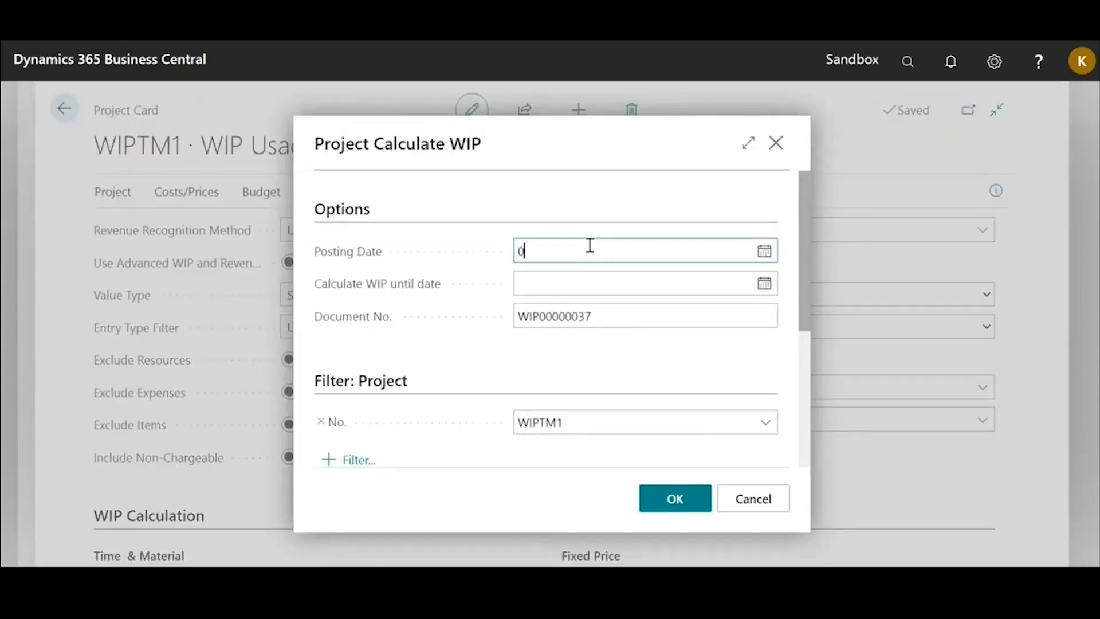
{"action": "type", "text": "53120"}
{"action": "key", "text": "Tab"}
{"action": "type", "text": "053120"}
{"action": "key", "text": "Tab"}
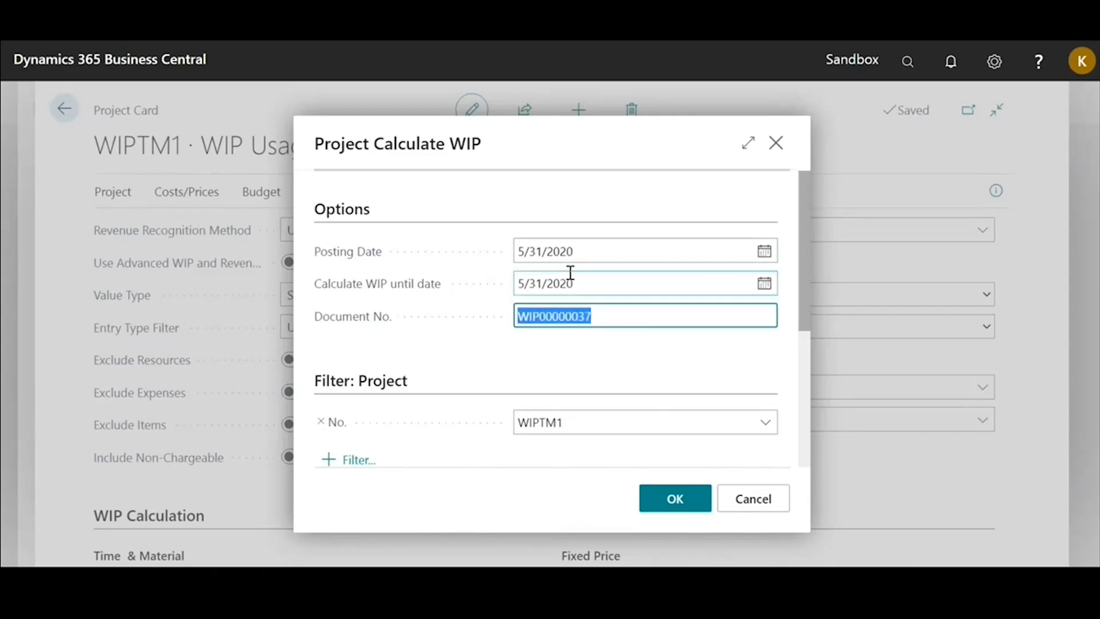
{"action": "left_click", "coordinate": [675, 500]}
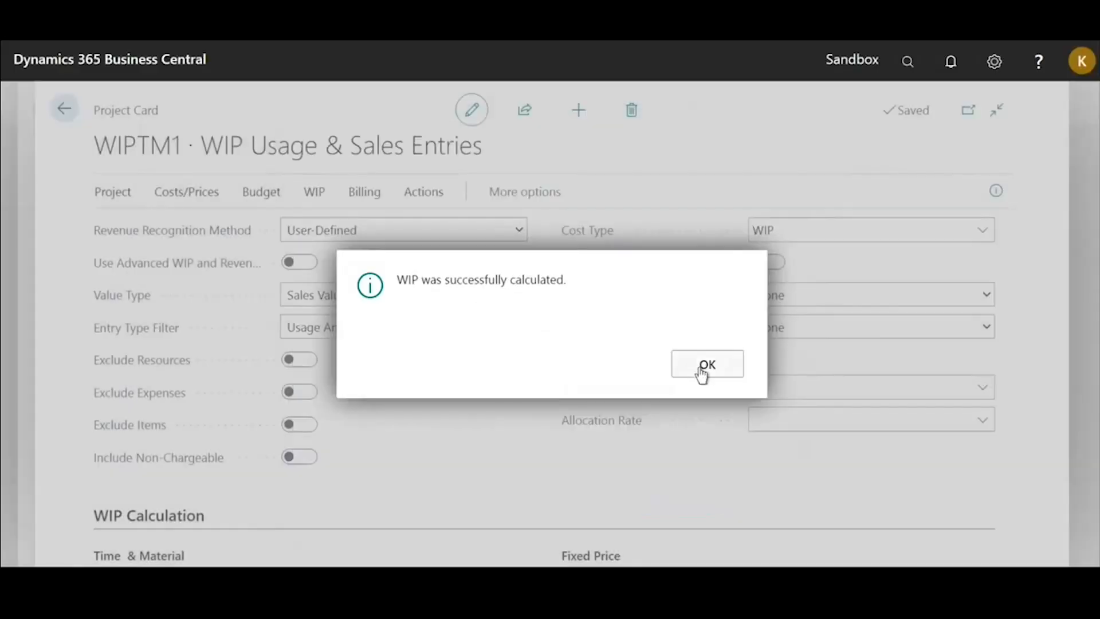
{"action": "left_click", "coordinate": [703, 373]}
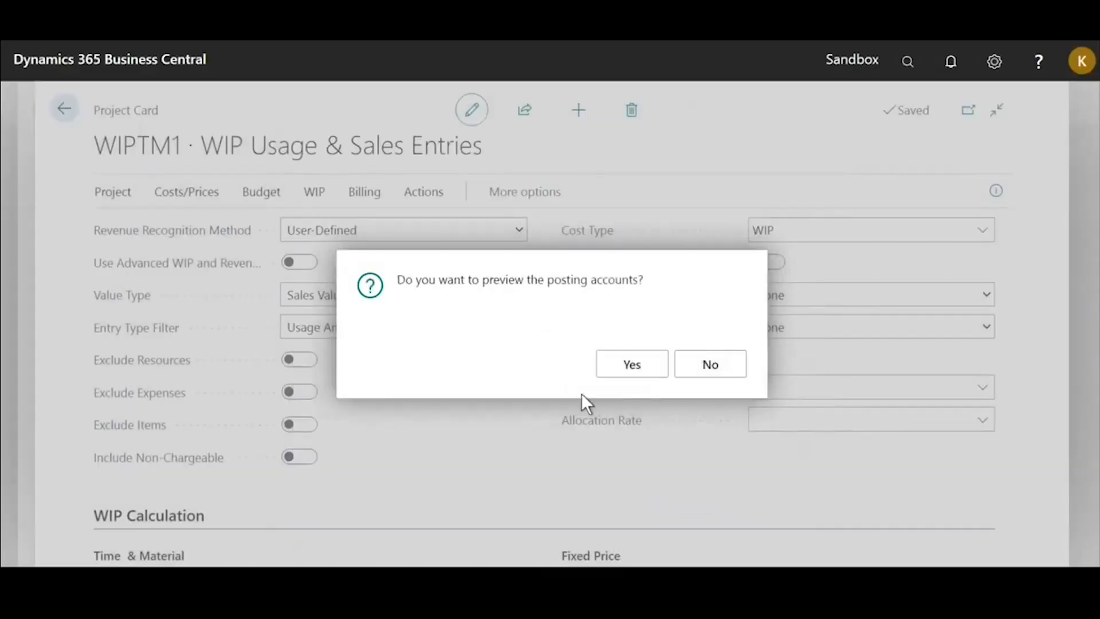
Preview the posting accounts and WIP entry amount of the calculation, and open the Project Post WIP to G/L options without posting
{"action": "left_click", "coordinate": [636, 367]}
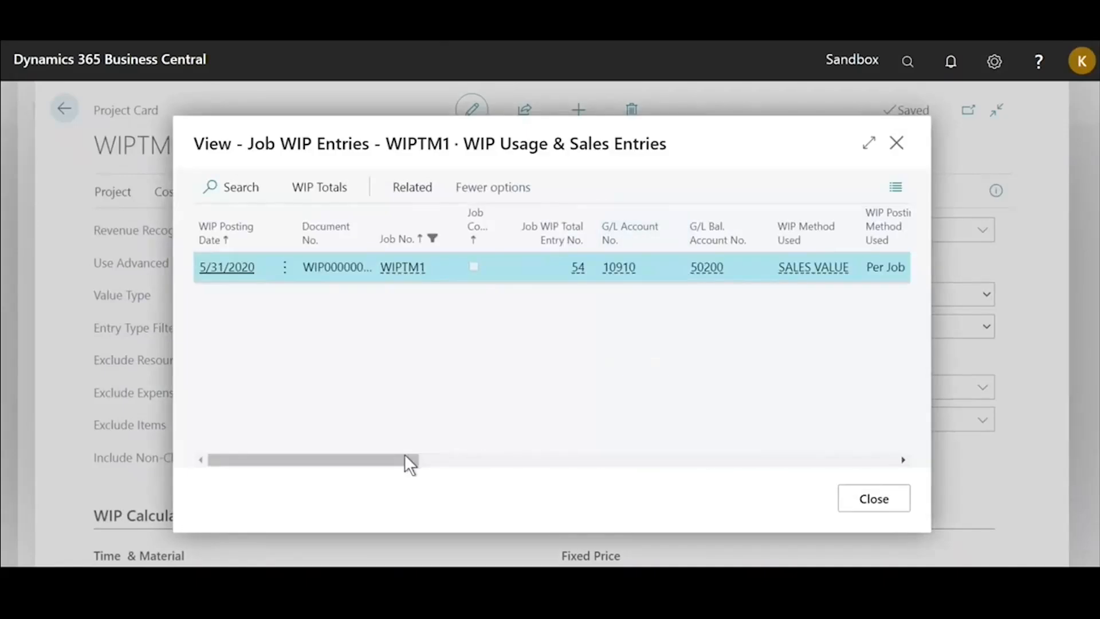
{"action": "left_click_drag", "start_coordinate": [405, 453], "coordinate": [538, 459]}
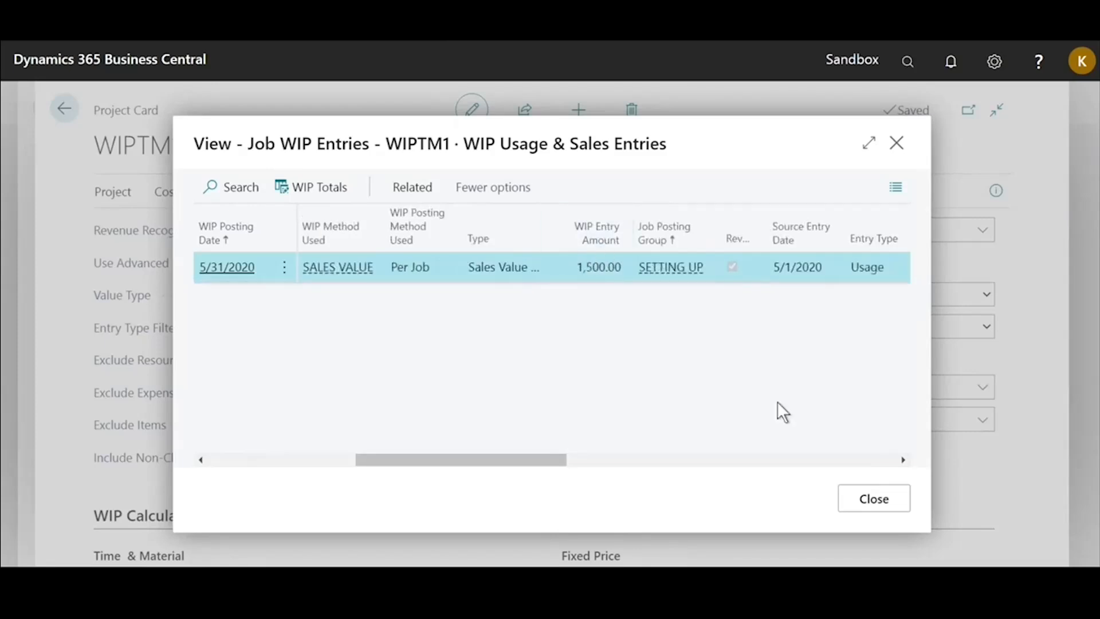
{"action": "left_click", "coordinate": [895, 505]}
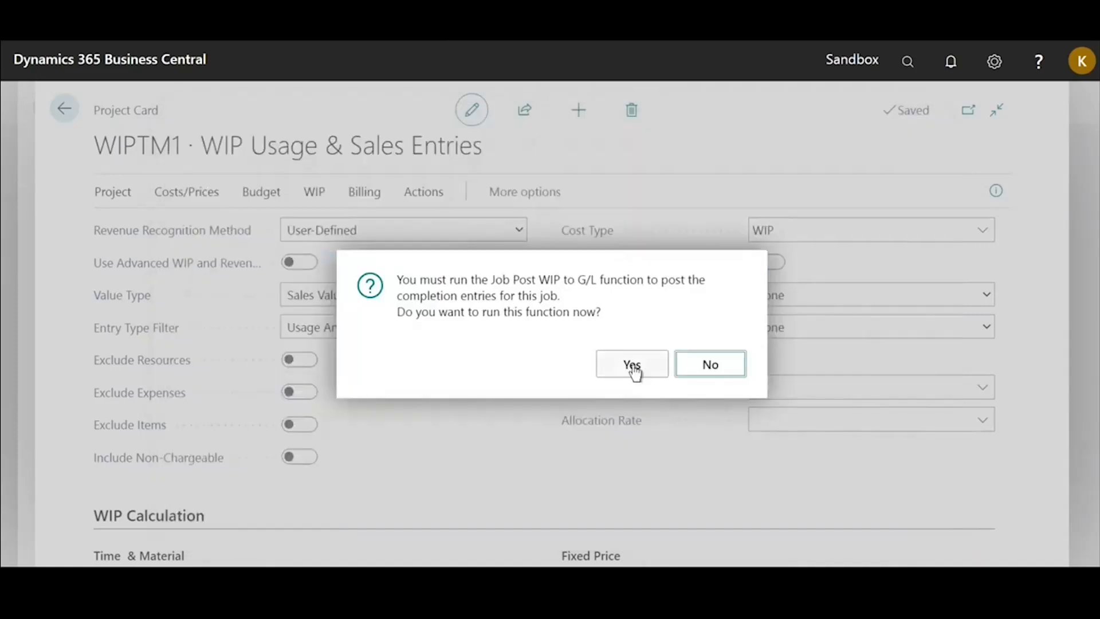
{"action": "left_click", "coordinate": [634, 370]}
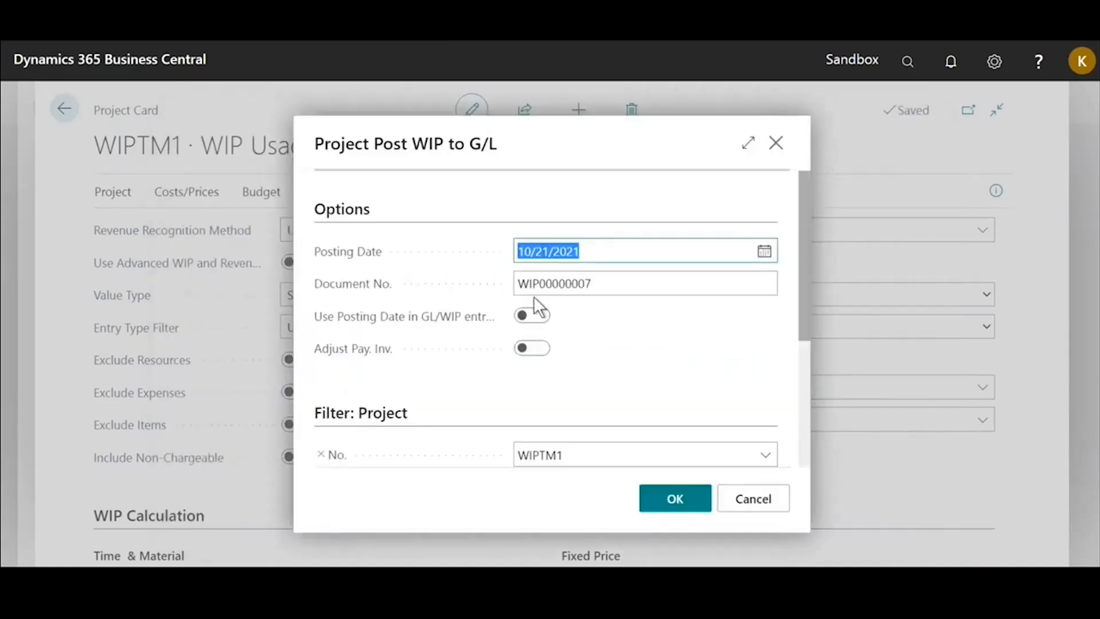
{"action": "left_click", "coordinate": [753, 507]}
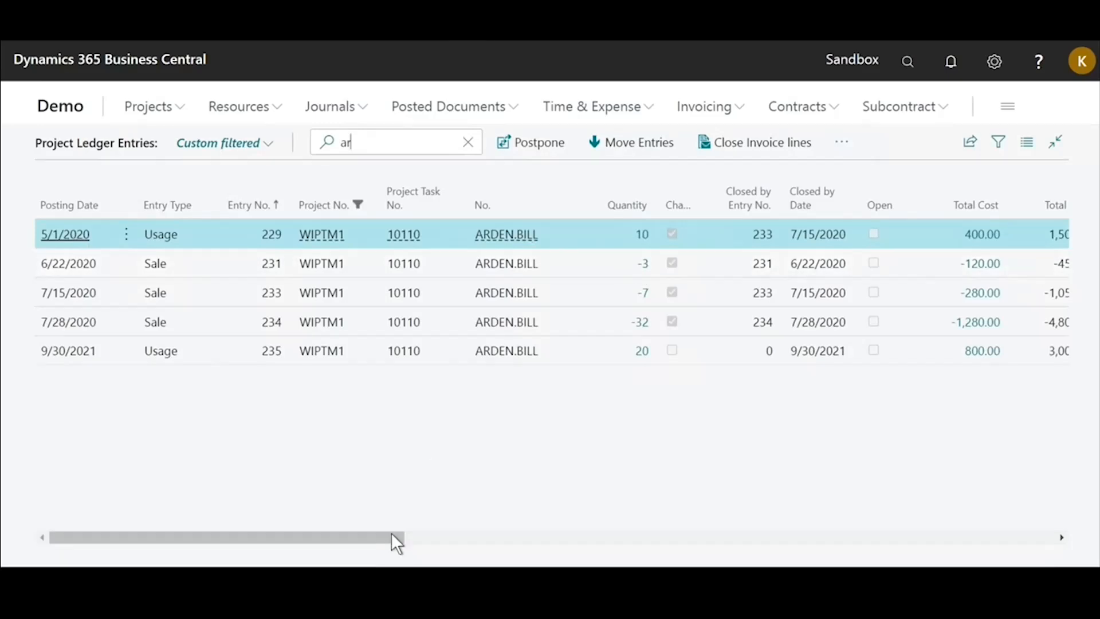
Calculate WIP for project WIPTM1 with both the posting date and the calculate-until date set to 6/30/2020
{"action": "left_click_drag", "start_coordinate": [395, 537], "coordinate": [517, 538]}
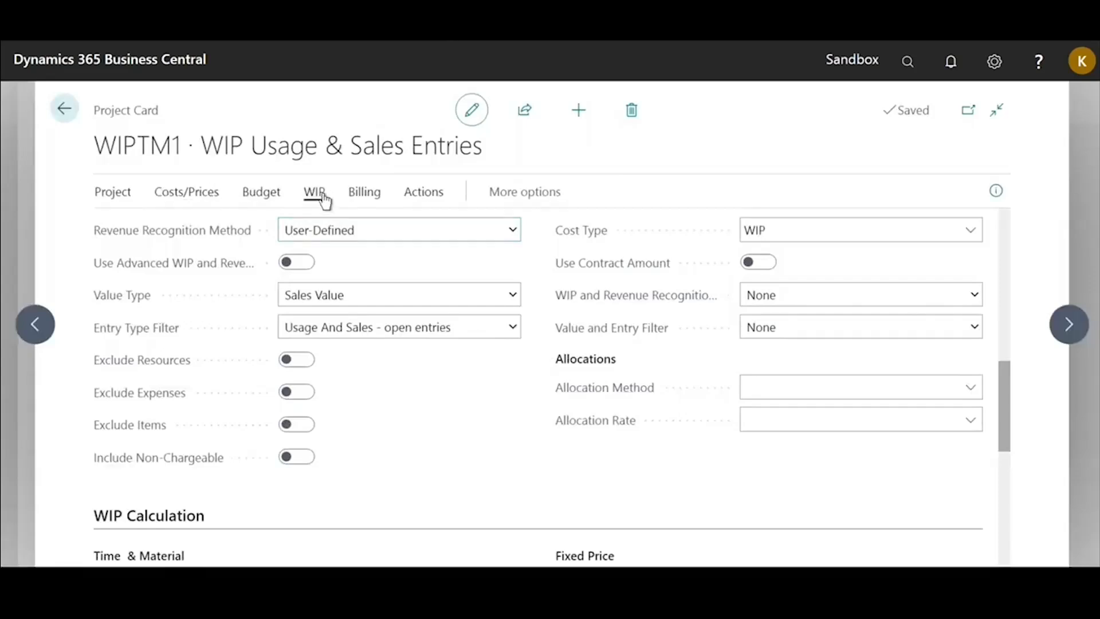
{"action": "left_click", "coordinate": [314, 192]}
{"action": "left_click", "coordinate": [175, 232]}
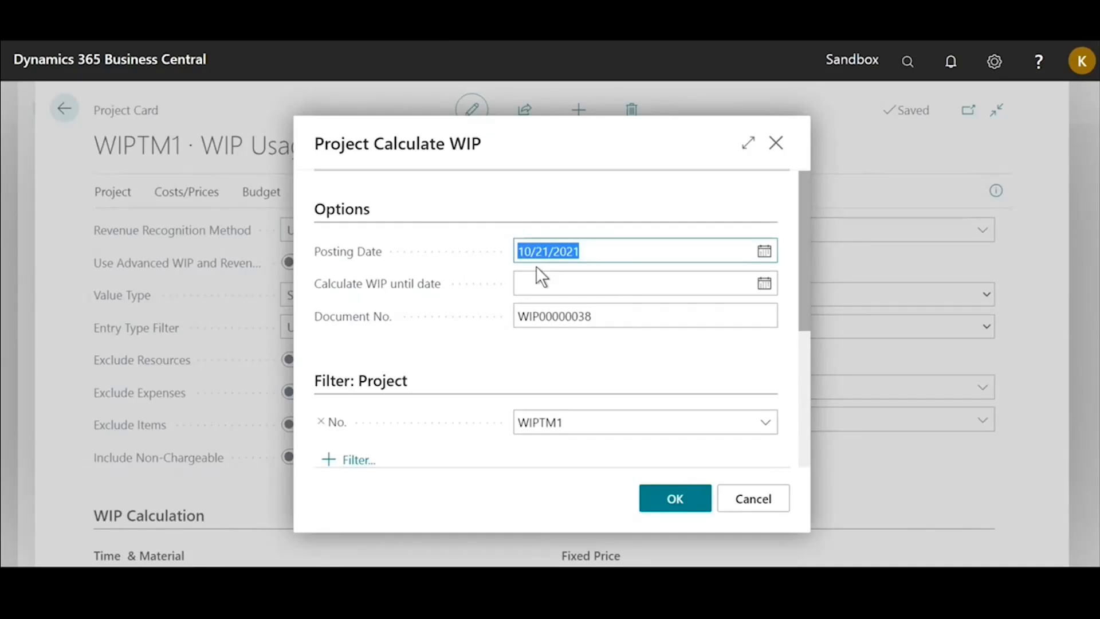
{"action": "type", "text": "0630"}
{"action": "key", "text": "Tab"}
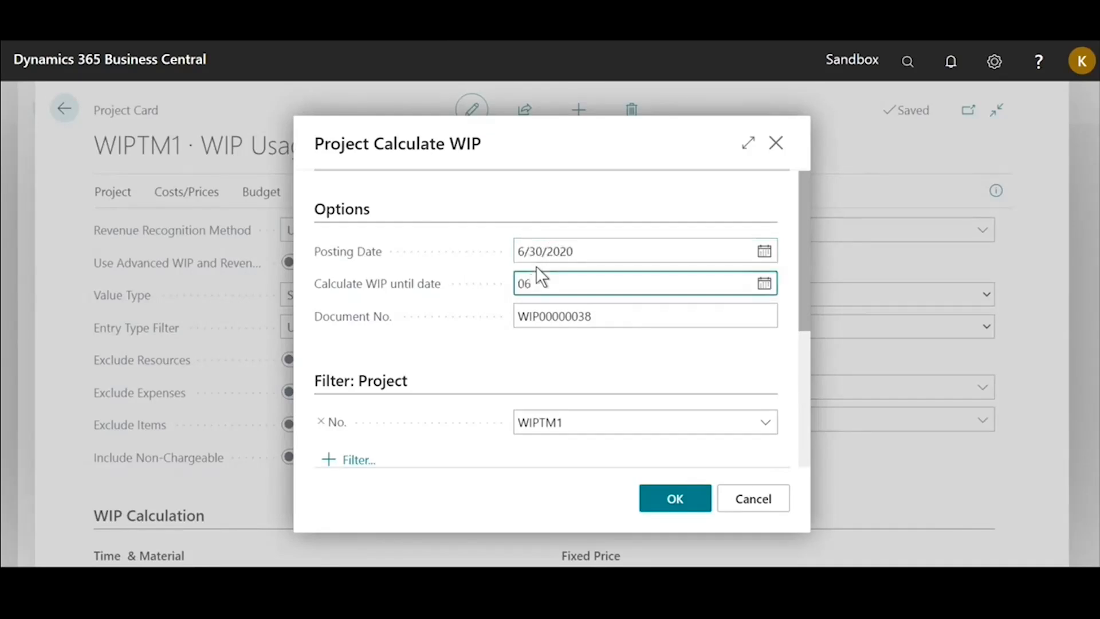
{"action": "type", "text": "06302"}
{"action": "key", "text": "Tab"}
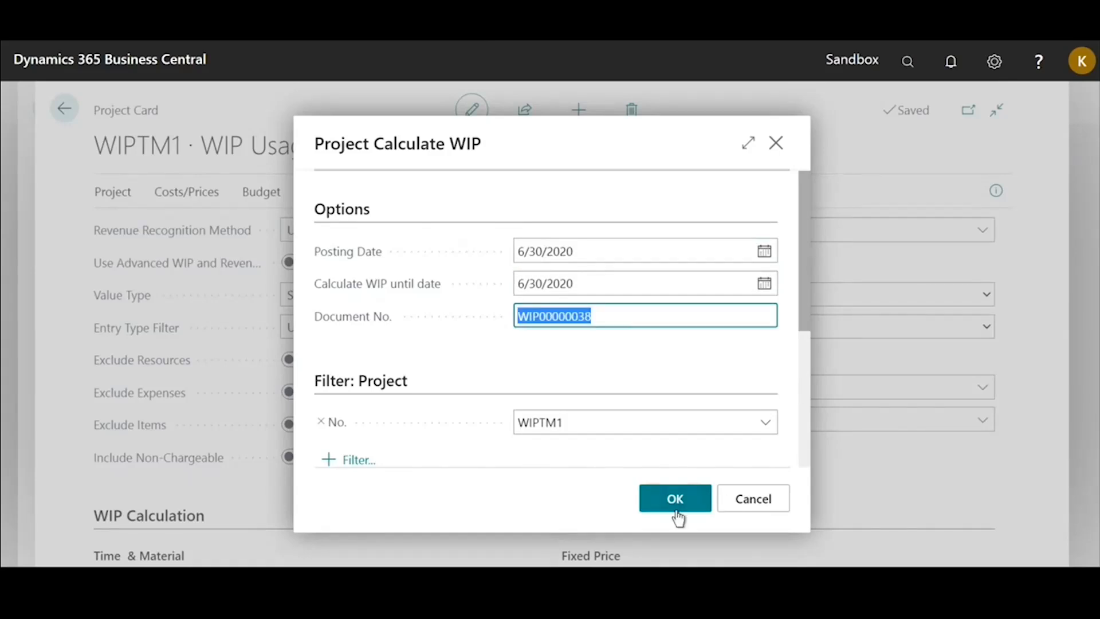
{"action": "left_click", "coordinate": [677, 494]}
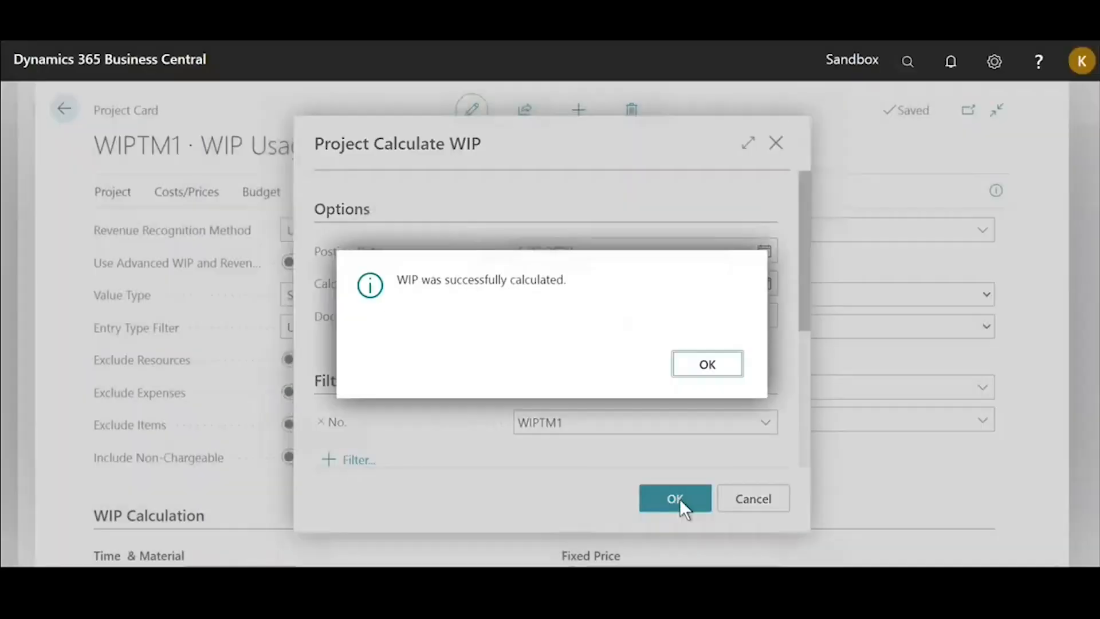
{"action": "left_click", "coordinate": [707, 369]}
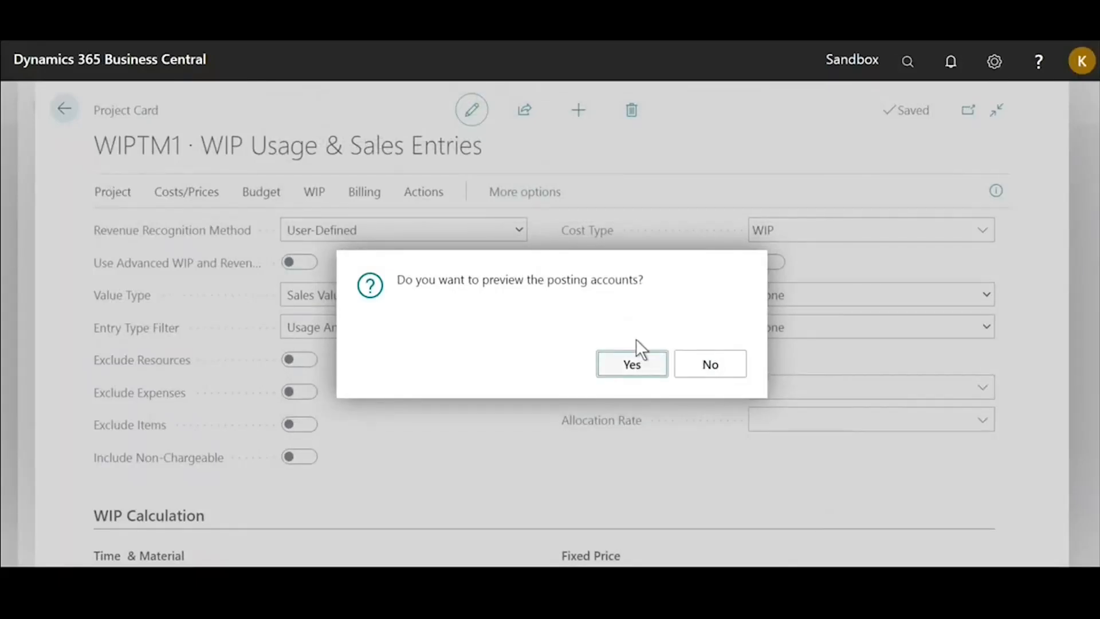
Preview the posting accounts and WIP entry amount of the 6/30/2020 calculation, and decline running Job Post WIP to G/L
{"action": "left_click", "coordinate": [639, 362]}
{"action": "left_click_drag", "start_coordinate": [404, 458], "coordinate": [530, 459]}
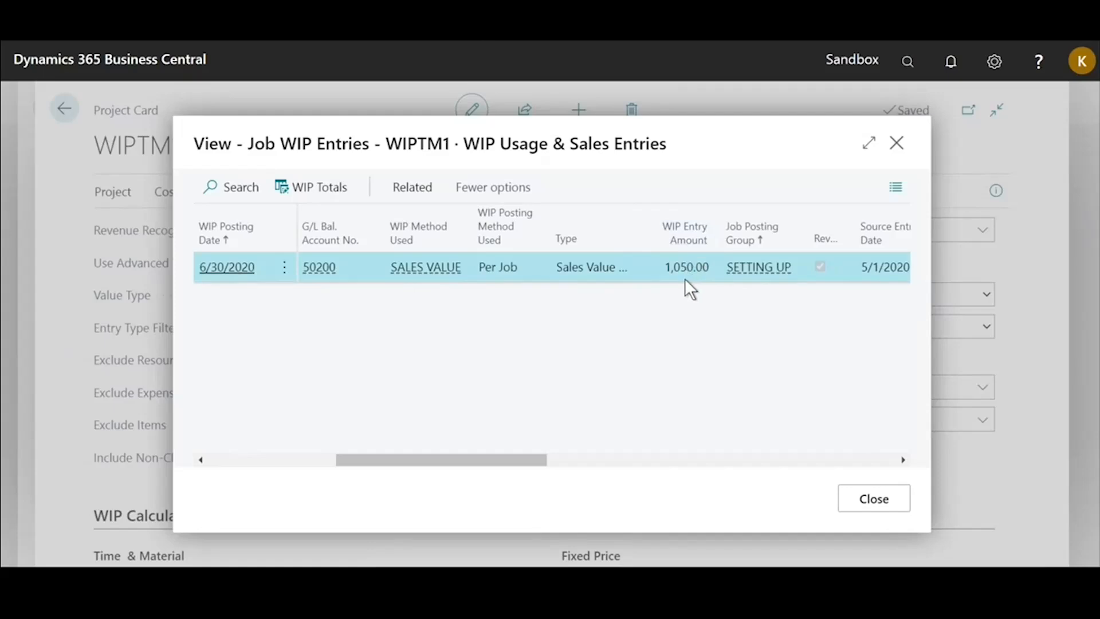
{"action": "left_click", "coordinate": [880, 501]}
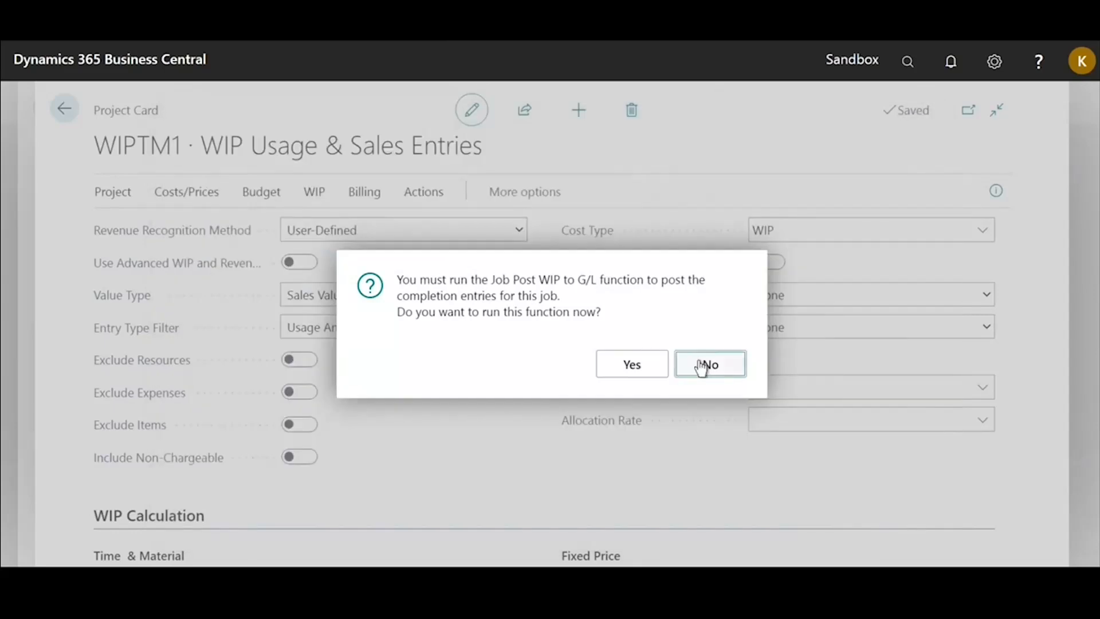
{"action": "left_click", "coordinate": [700, 366]}
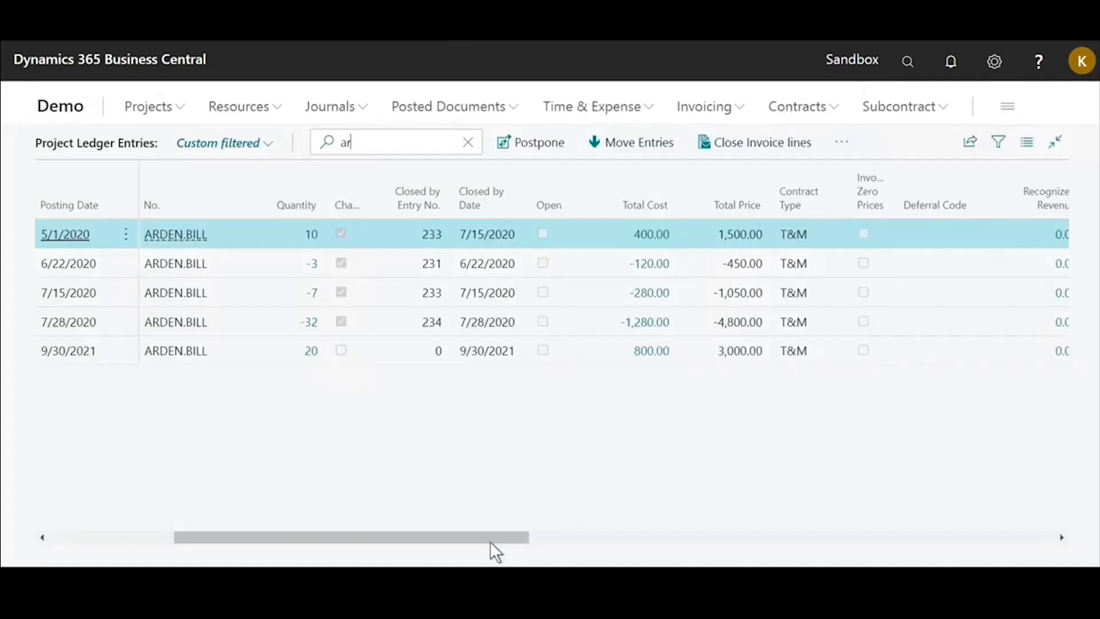
Compare the quantities, closed-by dates and total prices of the usage and sale entries in WIPTM1's project ledger
{"action": "left_click_drag", "start_coordinate": [453, 536], "coordinate": [283, 517]}
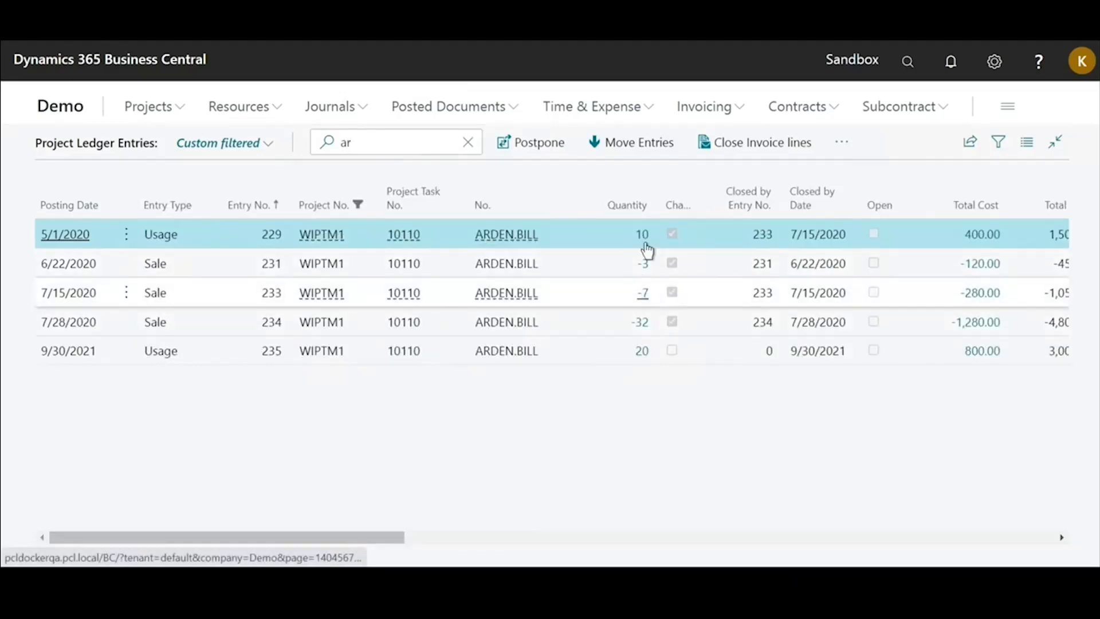
{"action": "left_click_drag", "start_coordinate": [386, 534], "coordinate": [464, 543]}
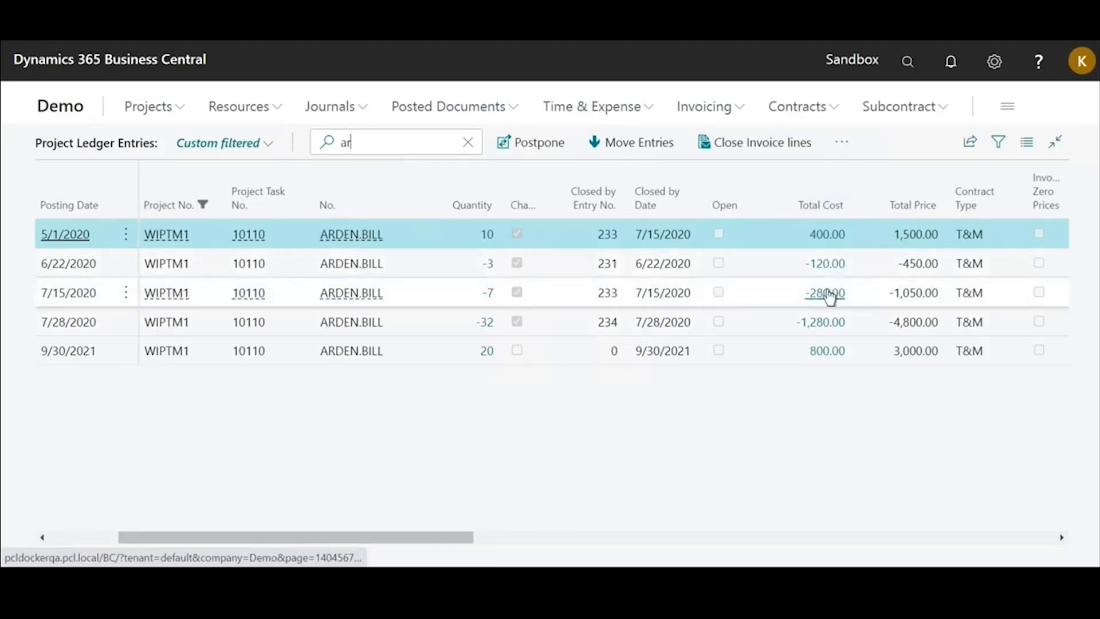
{"action": "left_click_drag", "start_coordinate": [445, 537], "coordinate": [157, 508]}
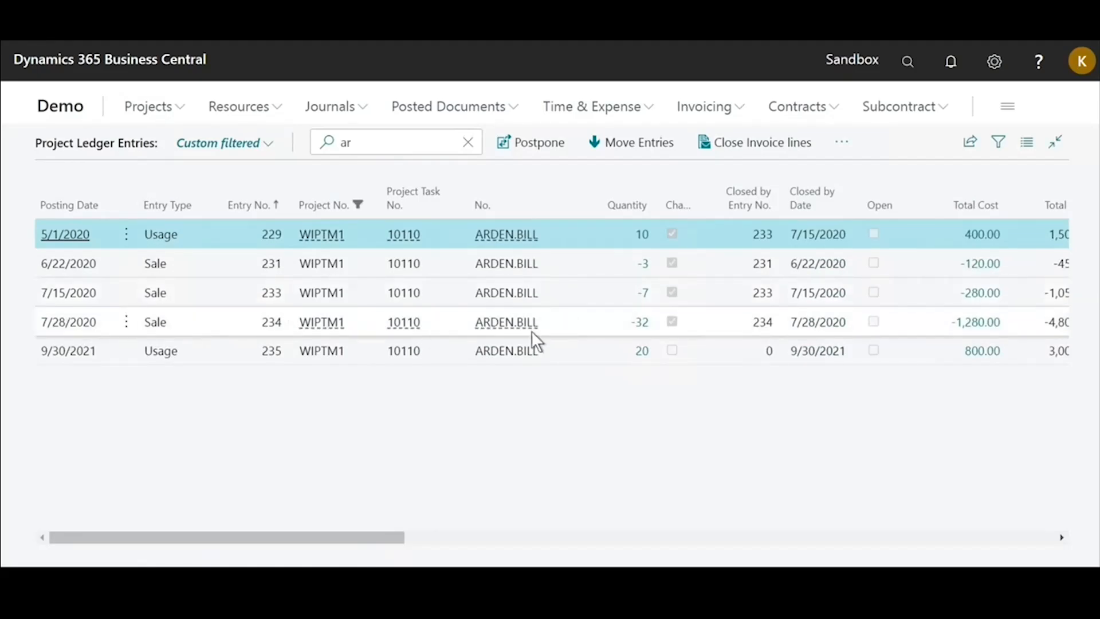
{"action": "left_click", "coordinate": [573, 322]}
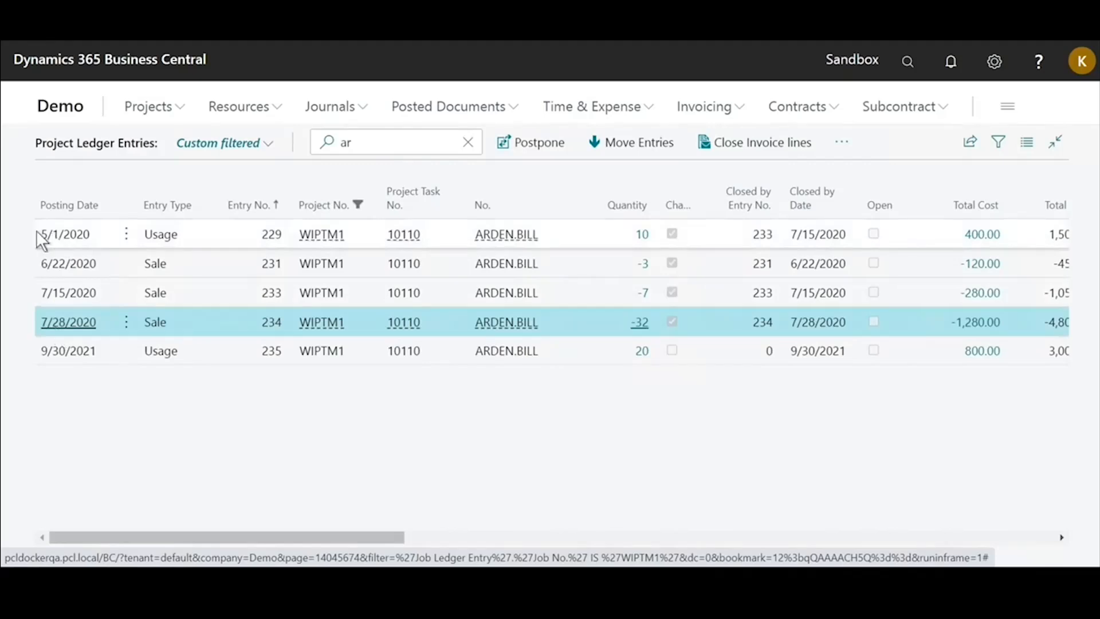
{"action": "left_click", "coordinate": [114, 233]}
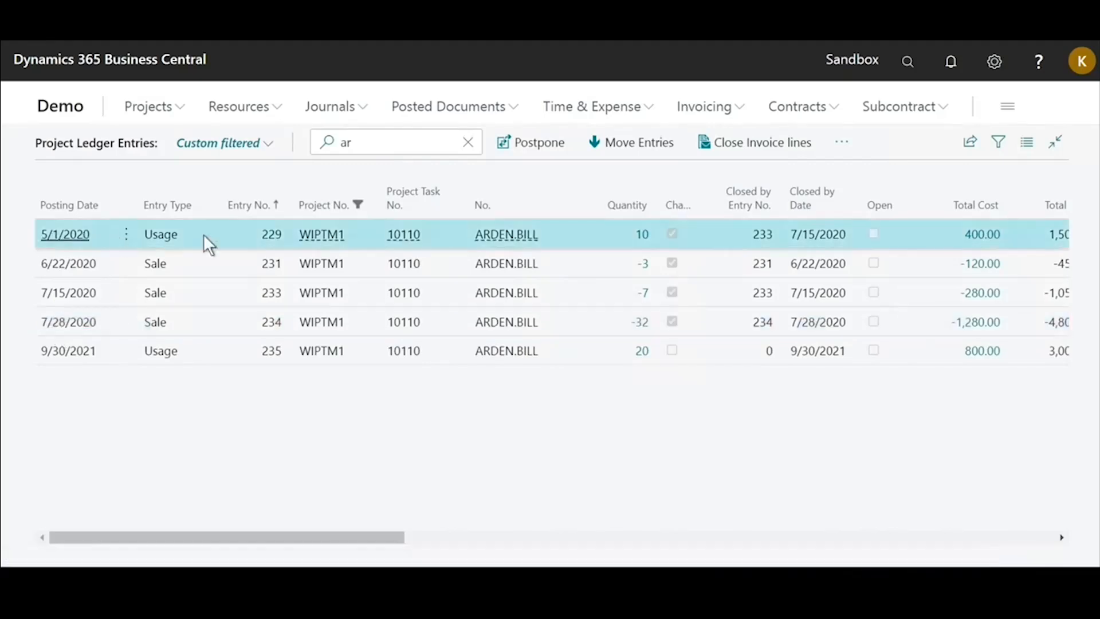
{"action": "left_click", "coordinate": [199, 322]}
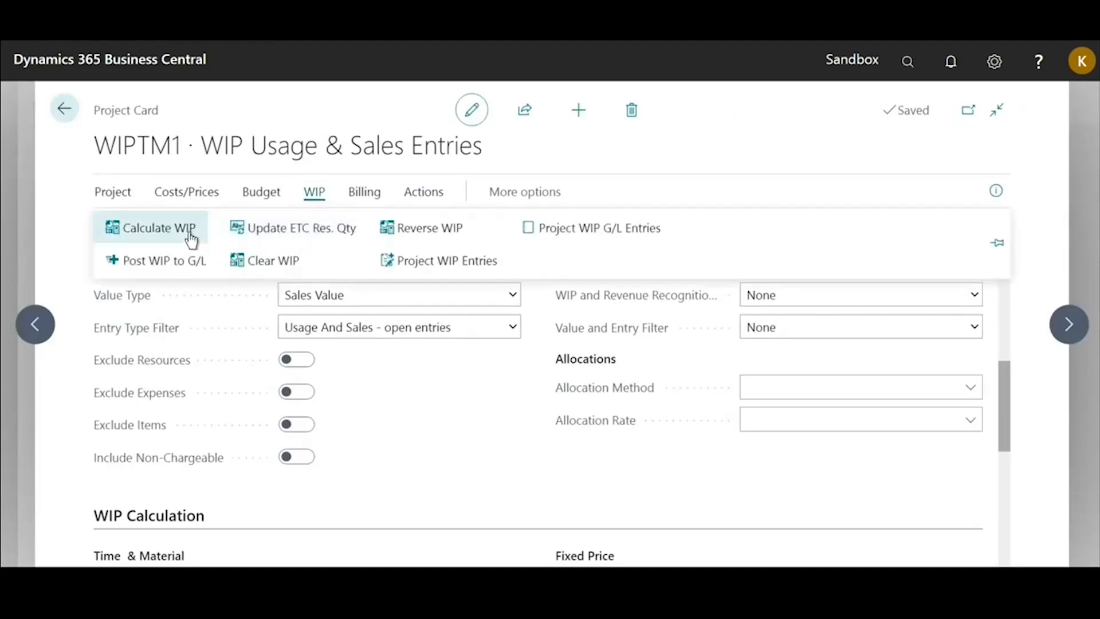
Calculate WIP for project WIPTM1 with both the posting date and the calculate-until date set to 7/31/2020
{"action": "left_click", "coordinate": [191, 240]}
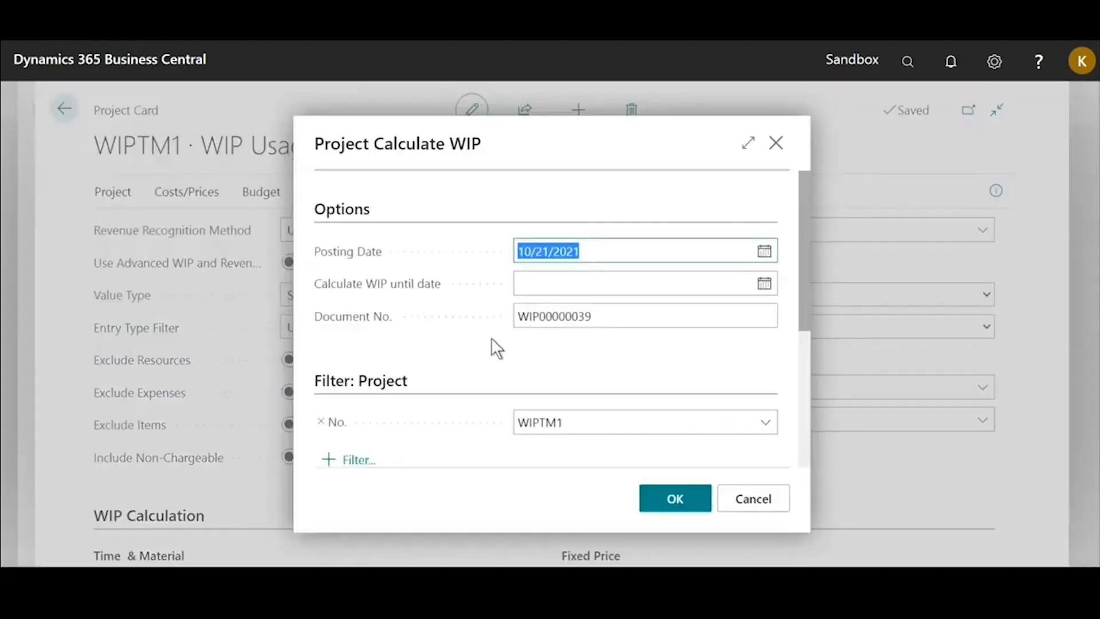
{"action": "type", "text": "07"}
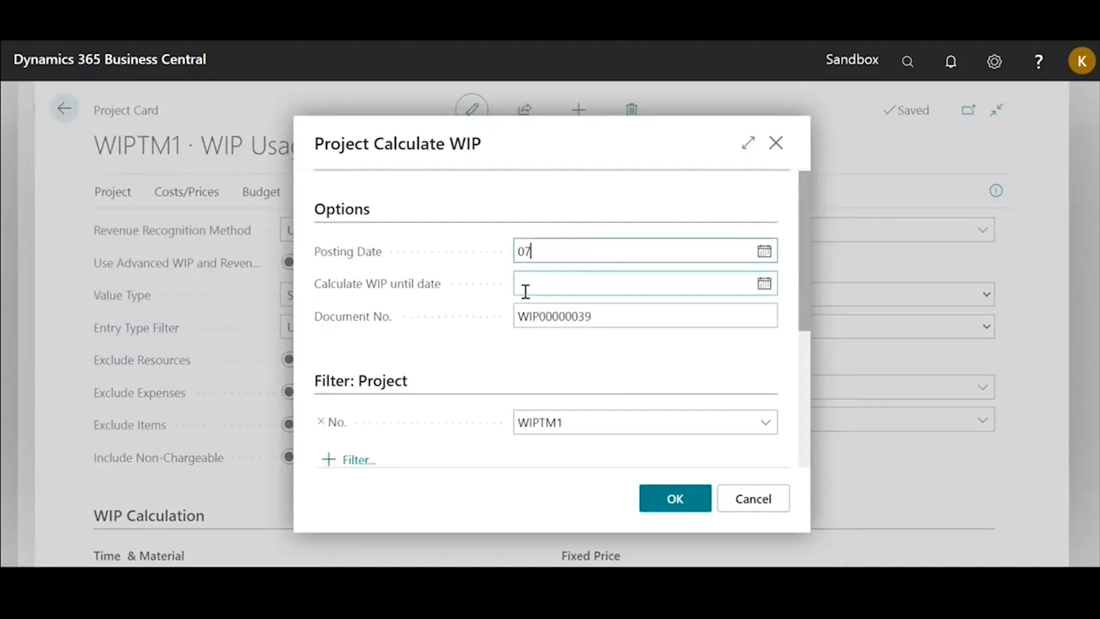
{"action": "type", "text": "3120"}
{"action": "left_click", "coordinate": [525, 292]}
{"action": "type", "text": "07312"}
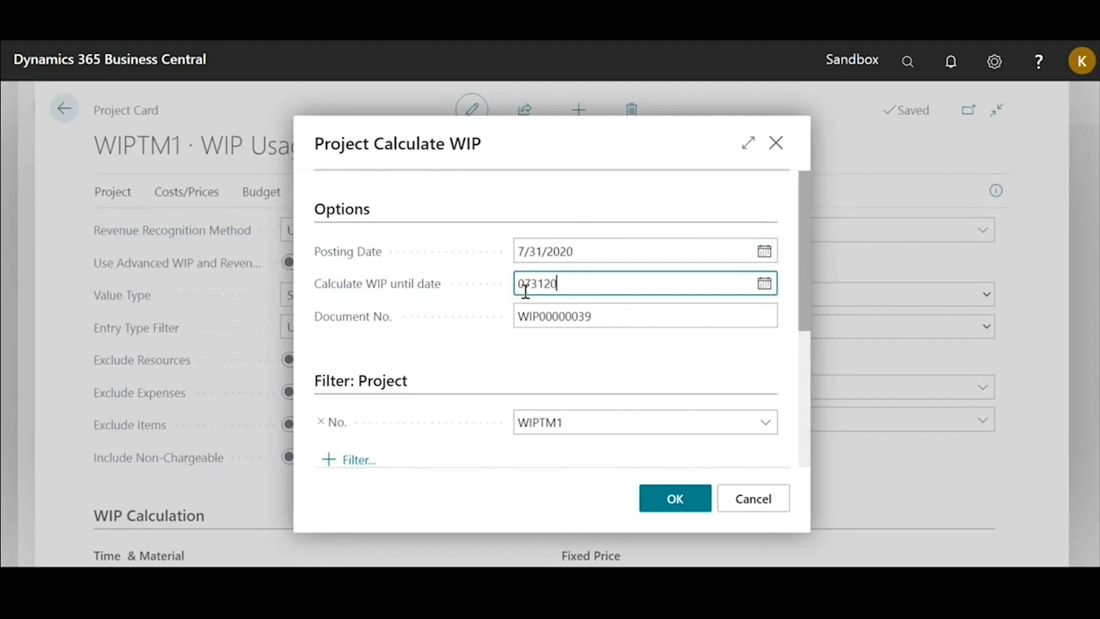
{"action": "type", "text": "0"}
{"action": "key", "text": "Tab"}
{"action": "left_click", "coordinate": [669, 501]}
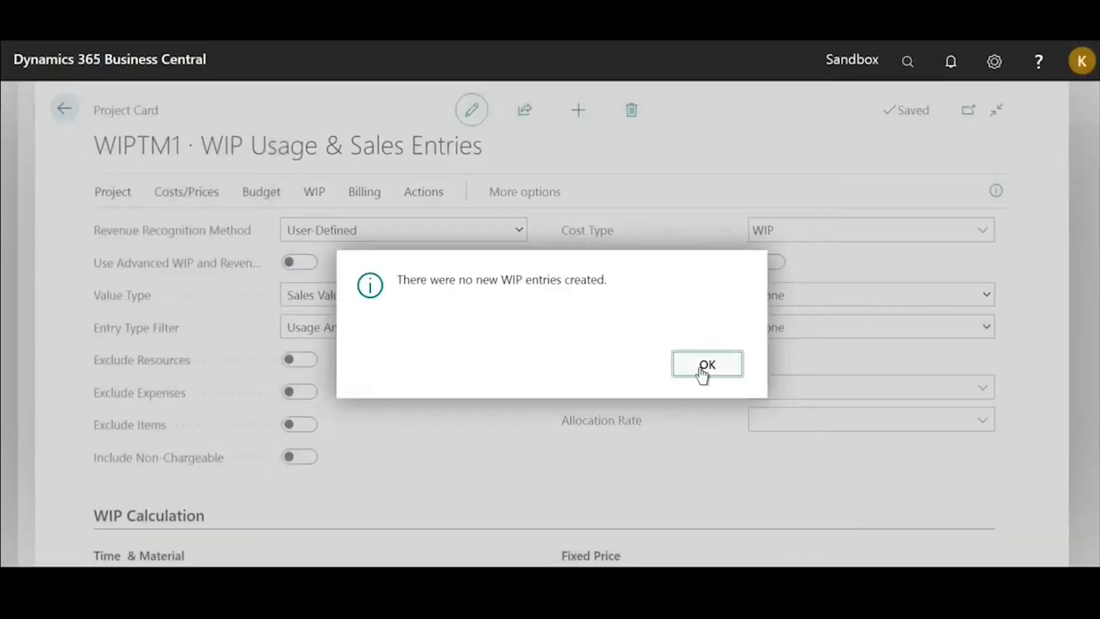
{"action": "left_click", "coordinate": [706, 372]}
Inspect the job WIP entries behind the project's Calc. WIP amount, and review the project ledger entries again
{"action": "scroll", "coordinate": [506, 434], "scroll_direction": "down", "scroll_amount": 6}
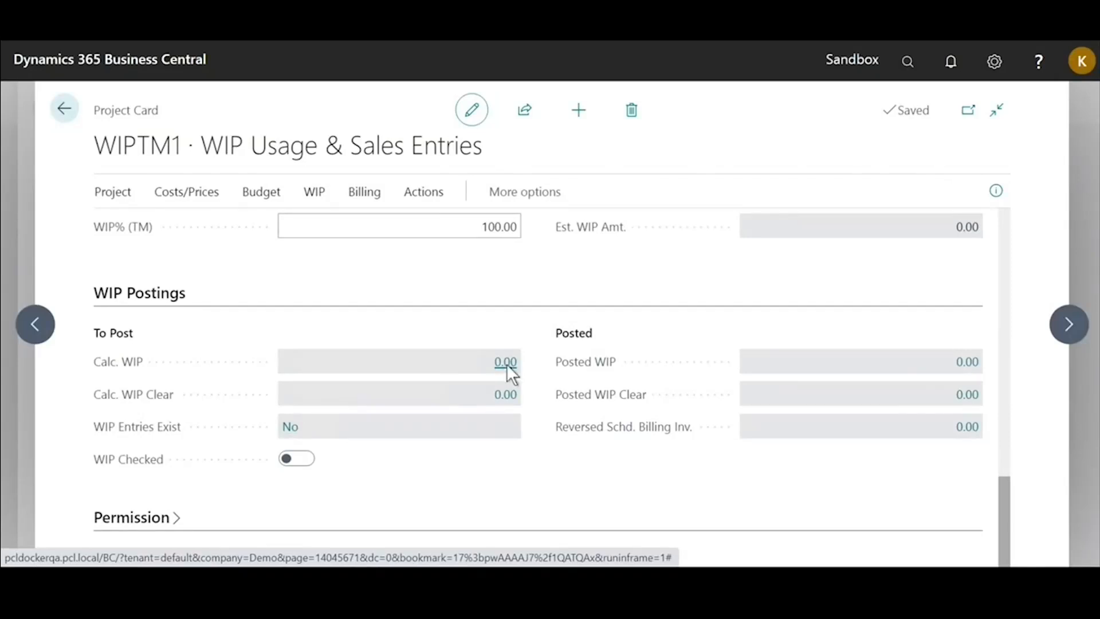
{"action": "left_click", "coordinate": [506, 363]}
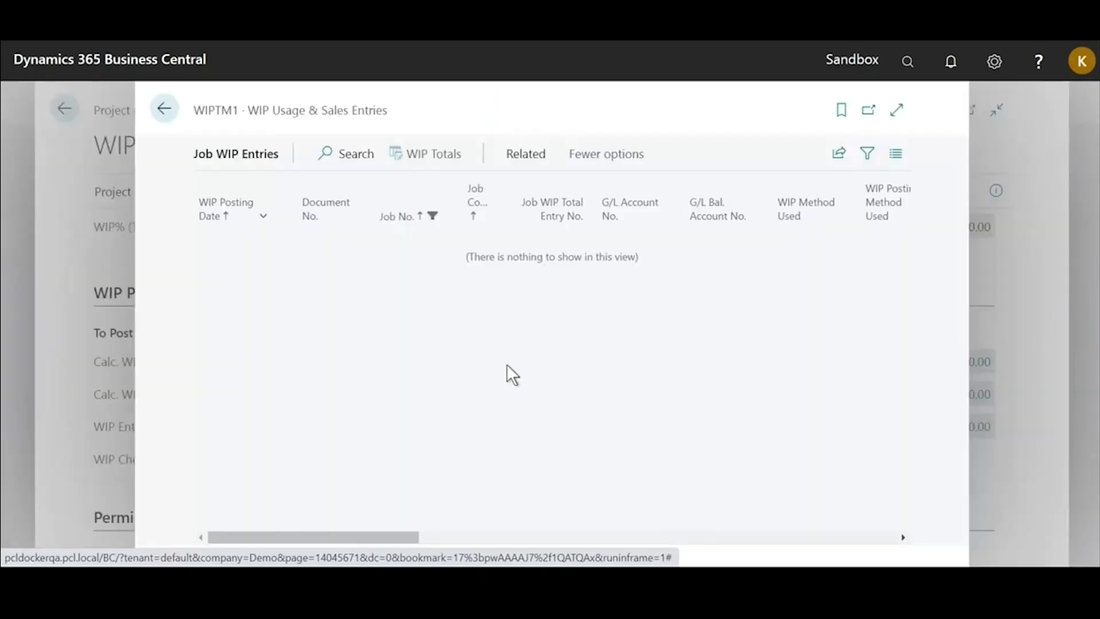
{"action": "left_click", "coordinate": [165, 110]}
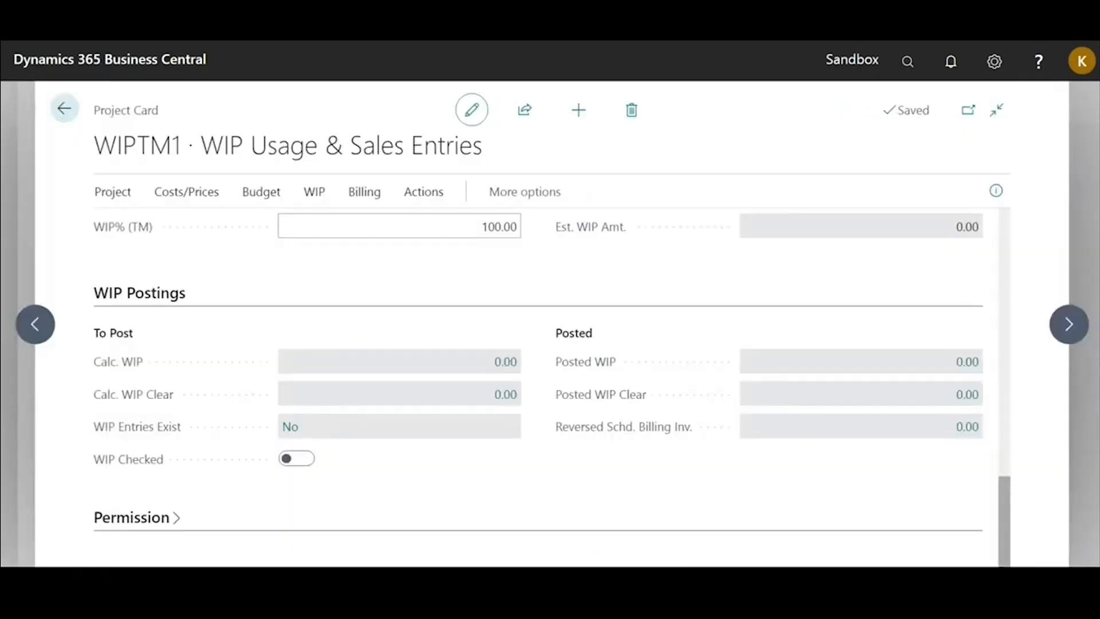
{"action": "left_click", "coordinate": [64, 109]}
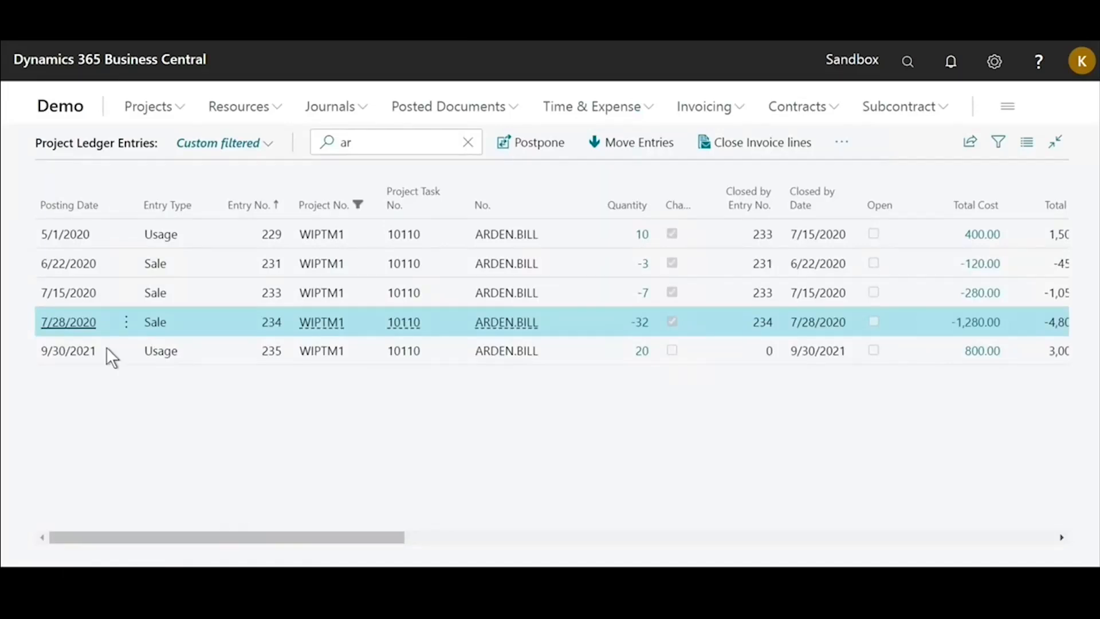
{"action": "left_click_drag", "start_coordinate": [347, 534], "coordinate": [322, 535]}
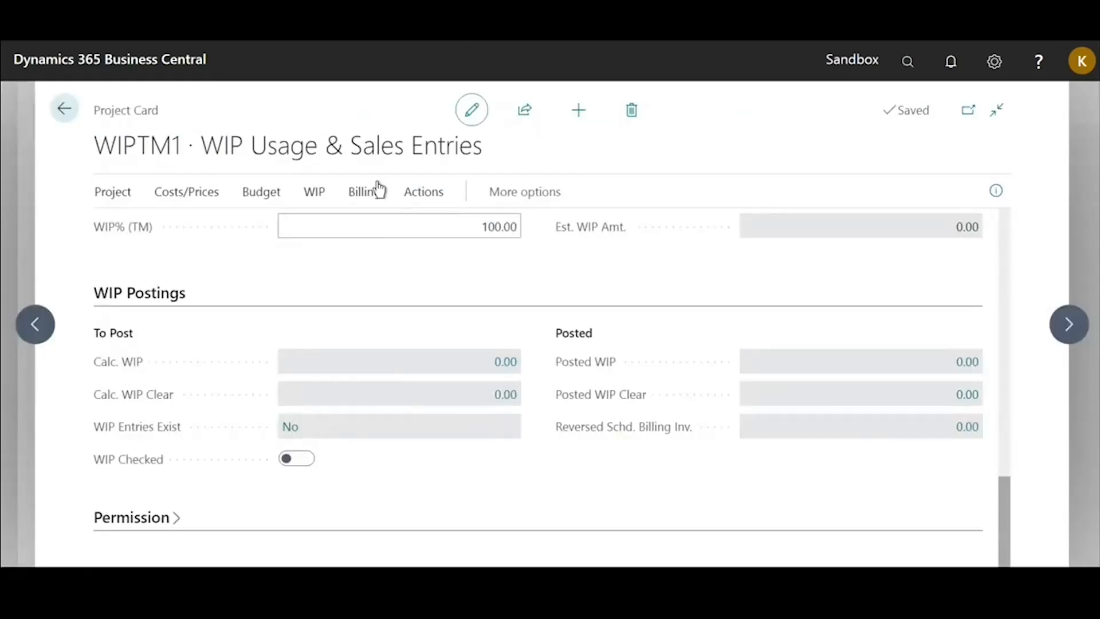
Calculate WIP for project WIPTM1 with both the posting date and the calculate-until date set to 9/30/2021
{"action": "left_click", "coordinate": [319, 197]}
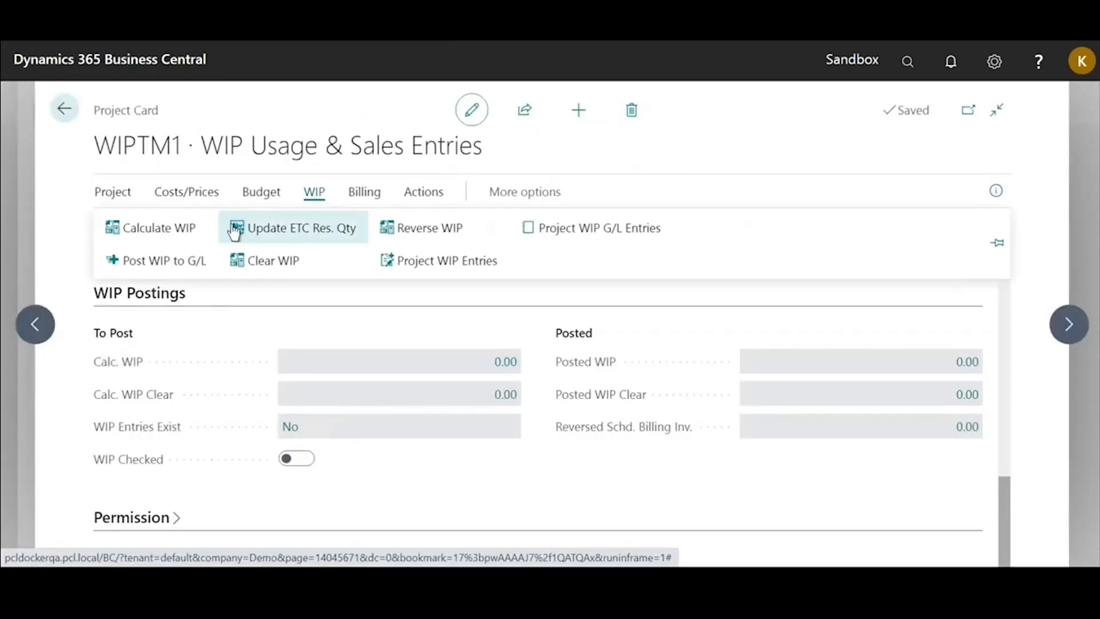
{"action": "left_click", "coordinate": [177, 231]}
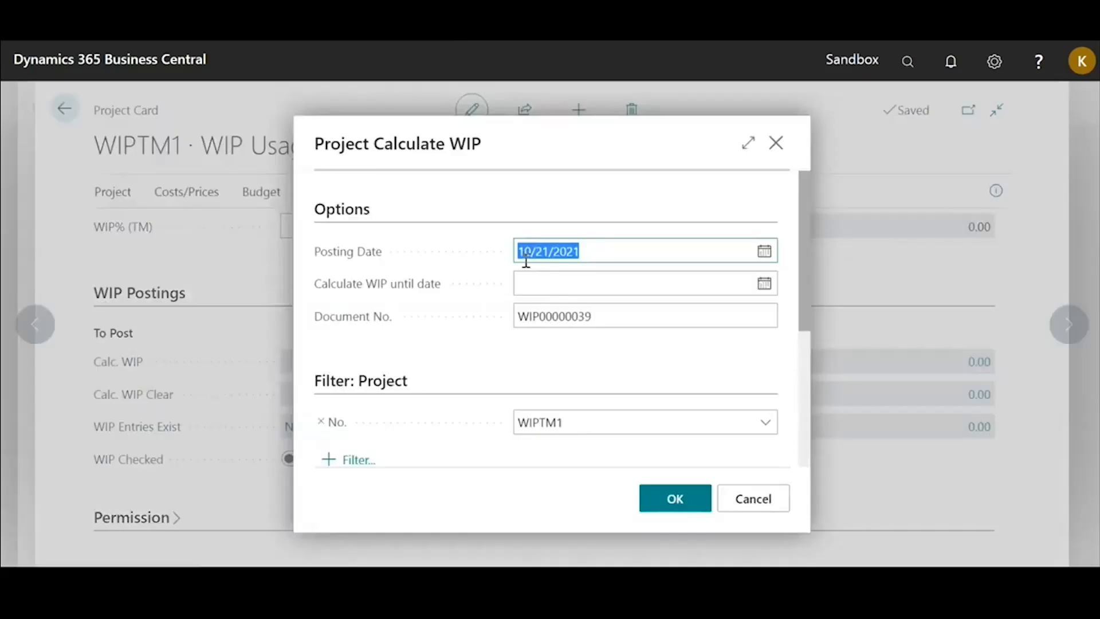
{"action": "type", "text": "093021"}
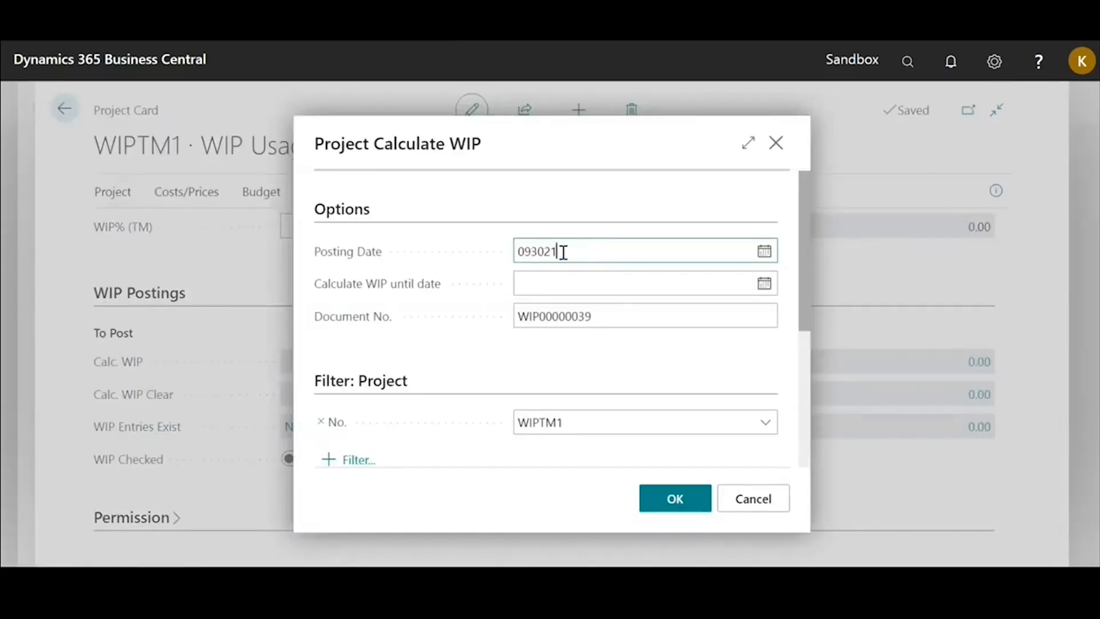
{"action": "key", "text": "Tab"}
{"action": "type", "text": "093021"}
{"action": "key", "text": "Tab"}
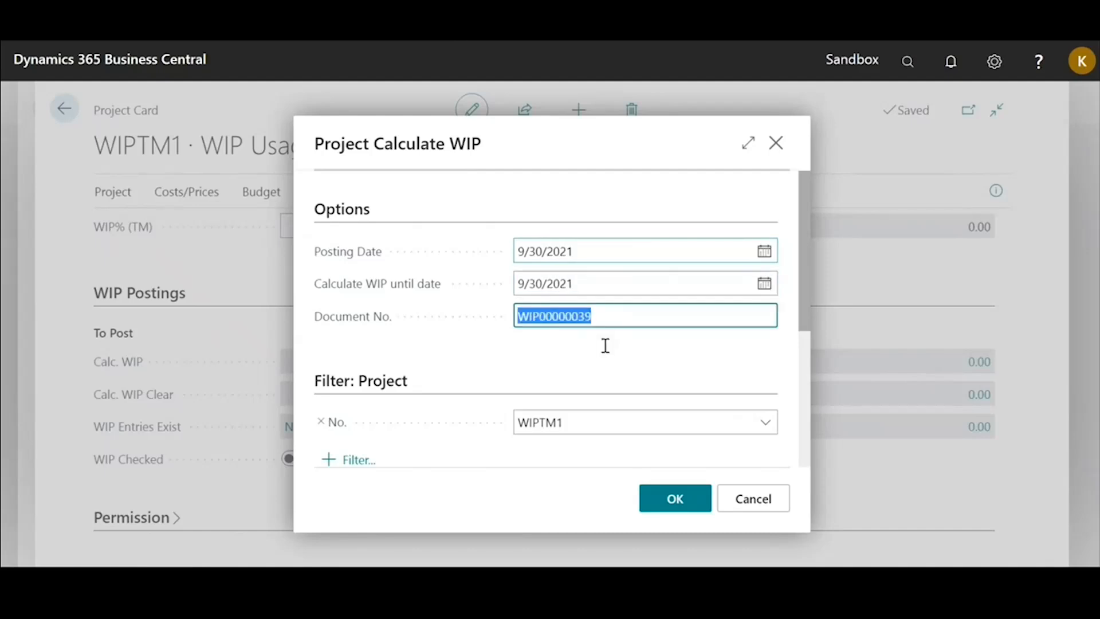
{"action": "left_click", "coordinate": [676, 510]}
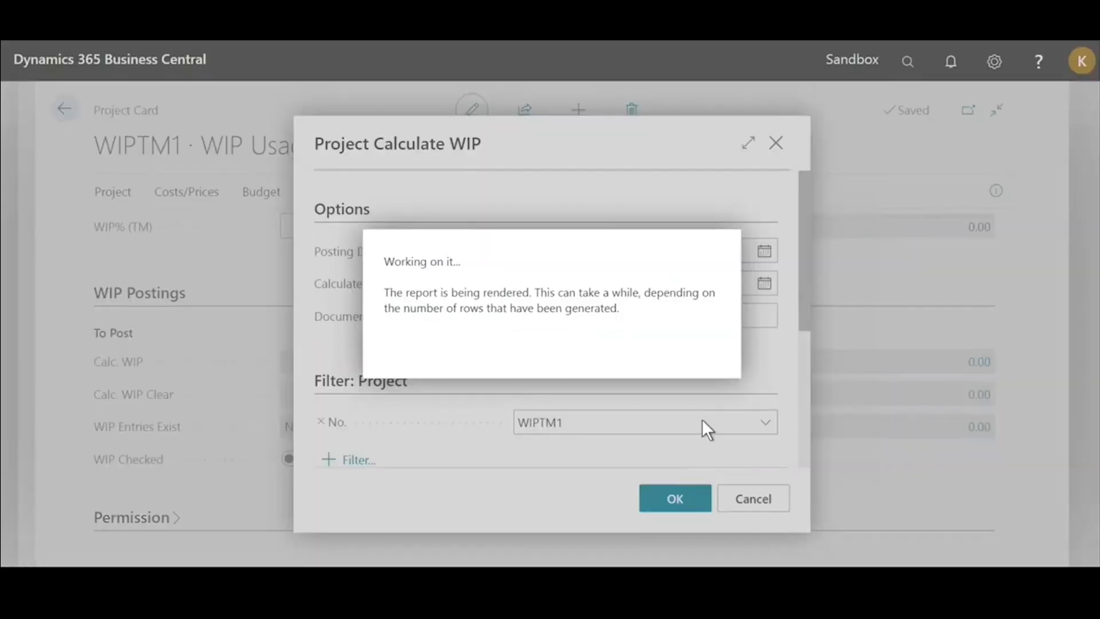
{"action": "left_click", "coordinate": [710, 366]}
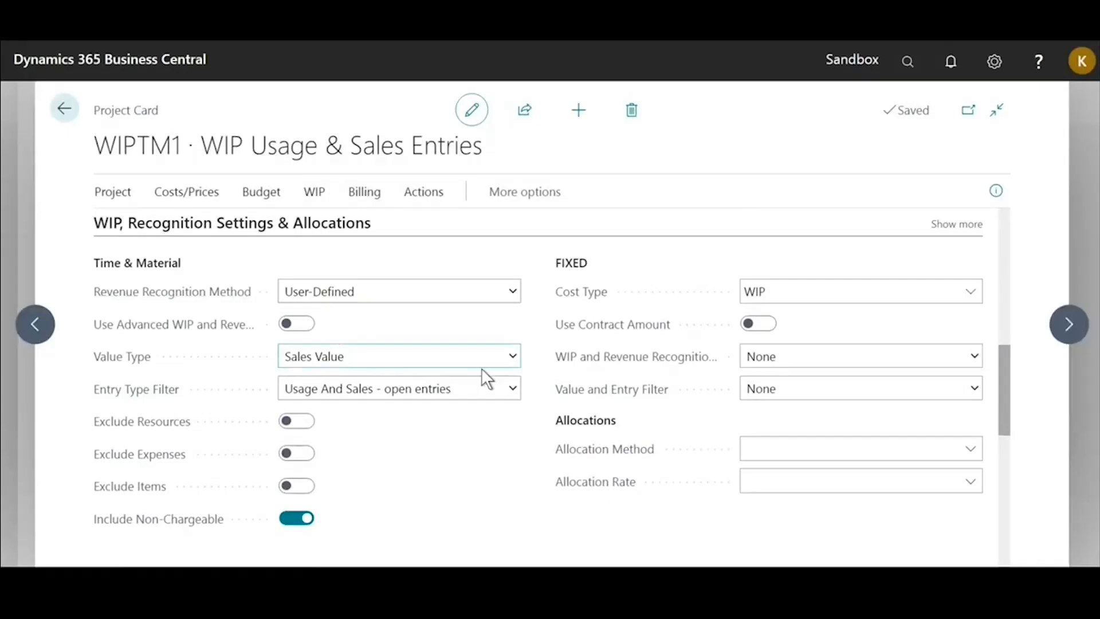
Set the project's Time & Material Entry Type Filter to Usage Entries
{"action": "left_click", "coordinate": [507, 388]}
{"action": "left_click", "coordinate": [331, 408]}
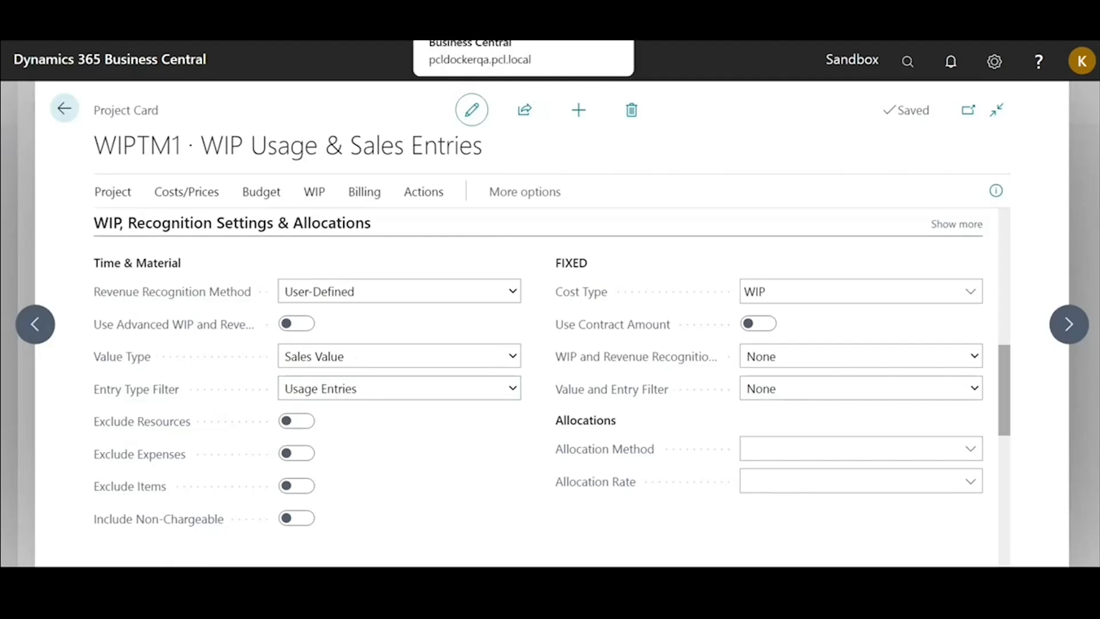
Switch to the PowerPoint presentation and go to slide 10, TM Usage Entries, to read how usage entries determine WIP
{"action": "key", "text": "alt+Tab"}
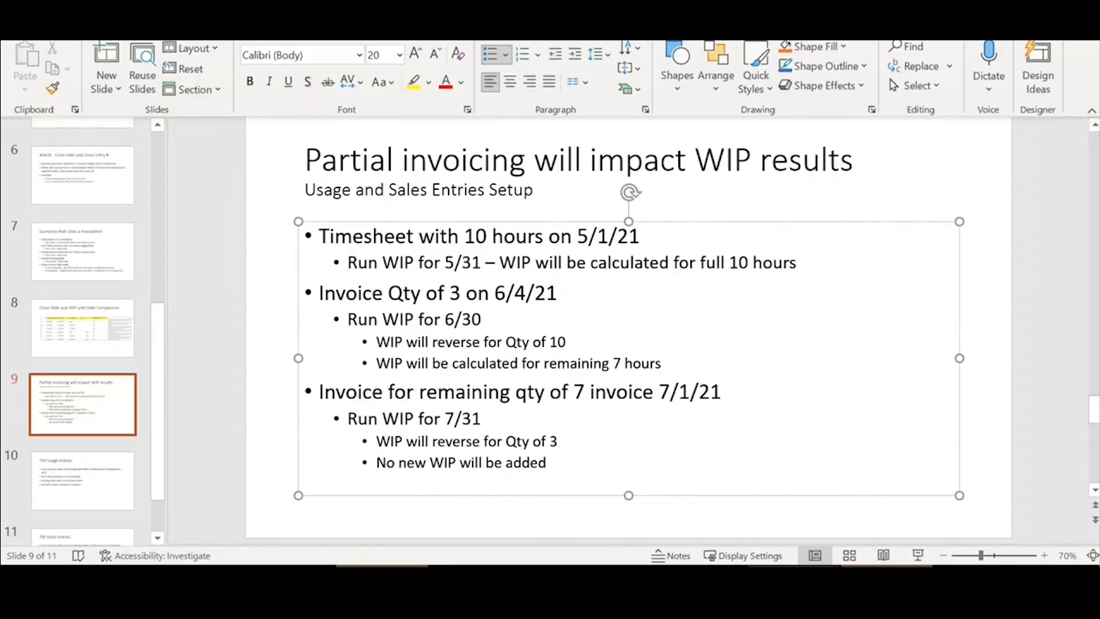
{"action": "scroll", "coordinate": [540, 171], "scroll_direction": "down", "scroll_amount": 1}
{"action": "left_click_drag", "start_coordinate": [570, 172], "coordinate": [450, 166]}
{"action": "left_click", "coordinate": [439, 236]}
{"action": "left_click", "coordinate": [481, 238]}
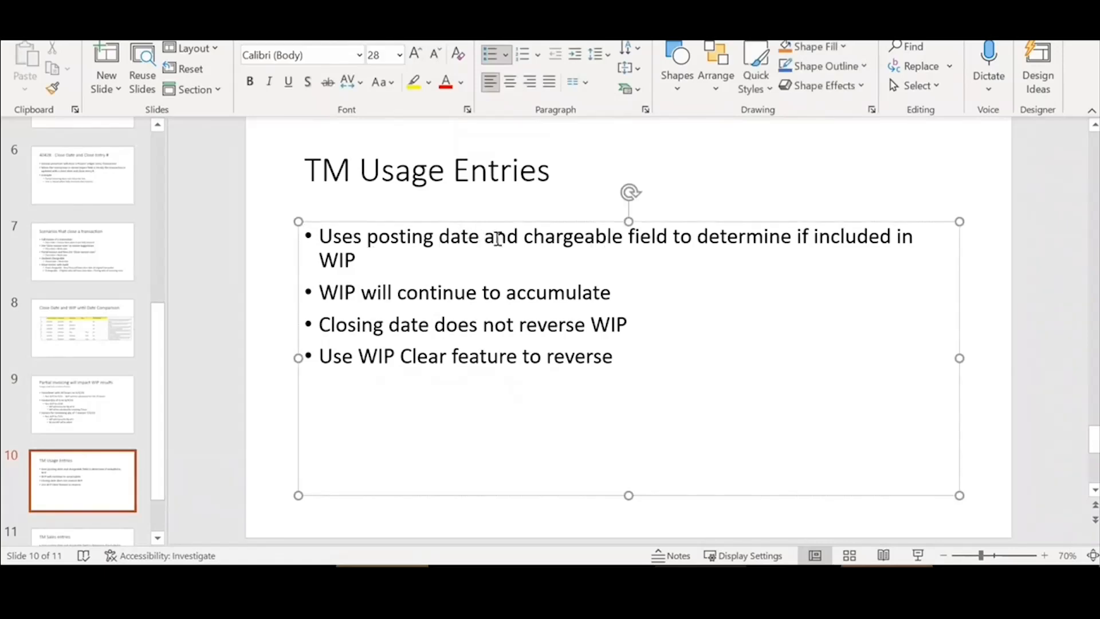